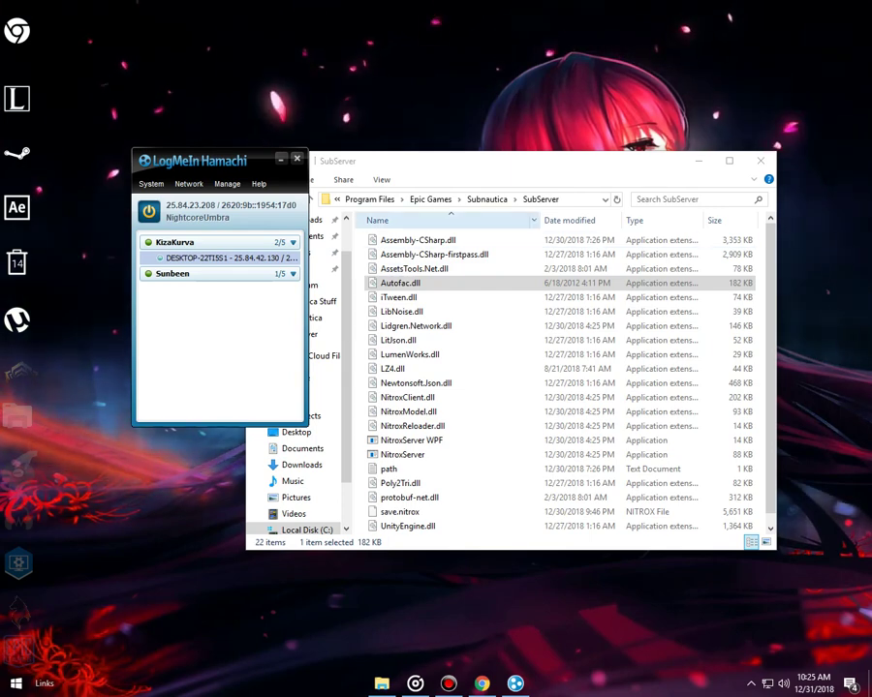
# Go up from the SubServer folder through Program Files to the root of Local Disk (C:)
pyautogui.click(370, 200)
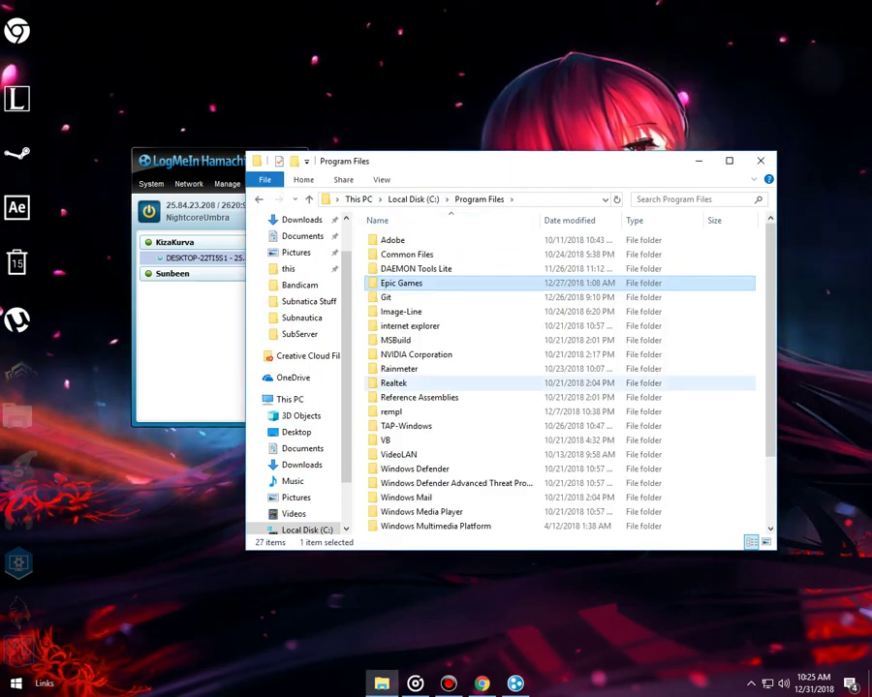
pyautogui.scroll(-3, 455, 385)
pyautogui.scroll(3, 455, 358)
pyautogui.click(414, 200)
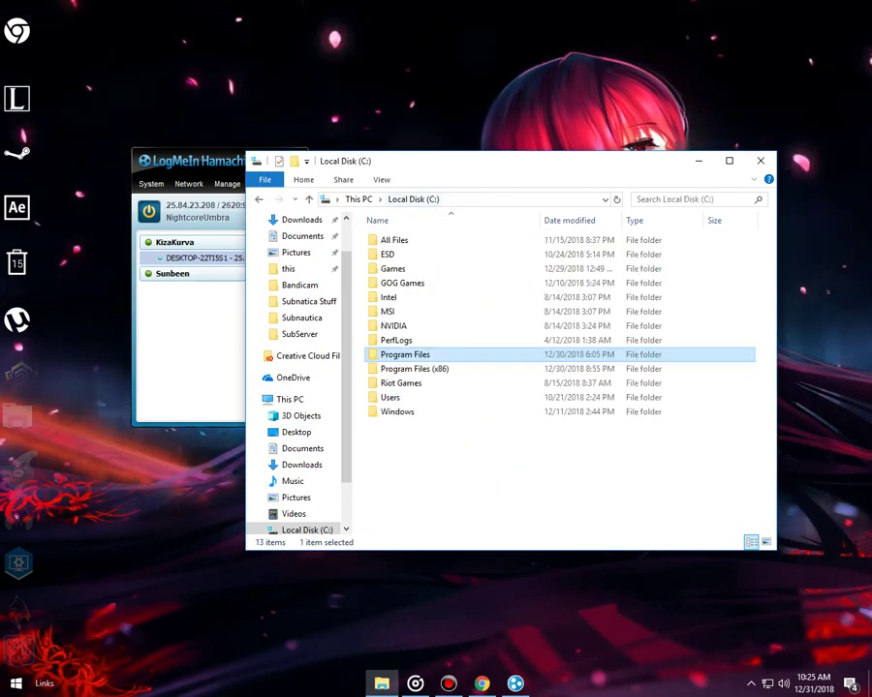
# Switch to Hamachi and view the actions available for the peer in the KizaKurva network
pyautogui.hotkey('alt', 'Tab')
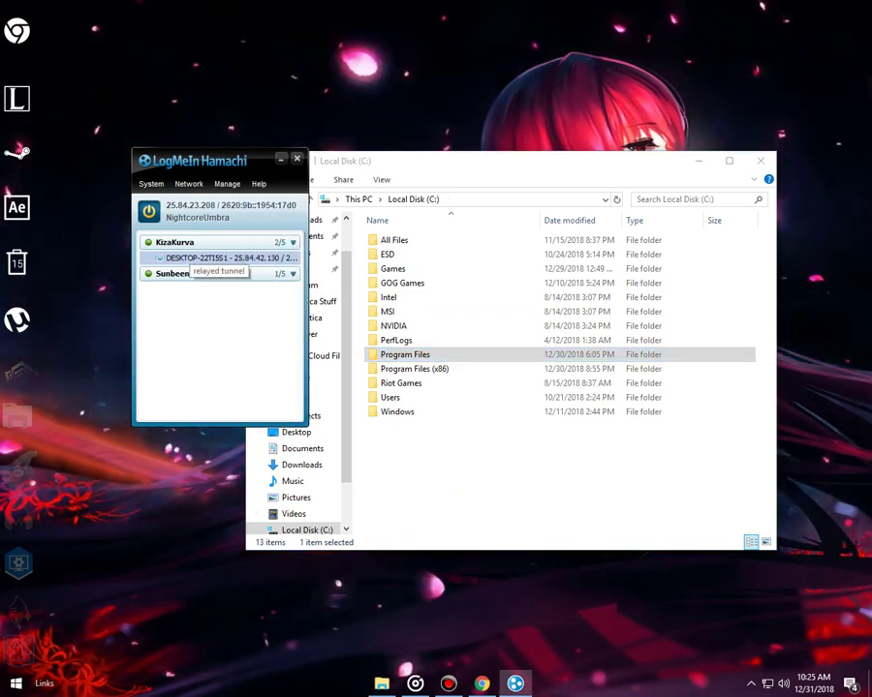
pyautogui.rightClick(196, 259)
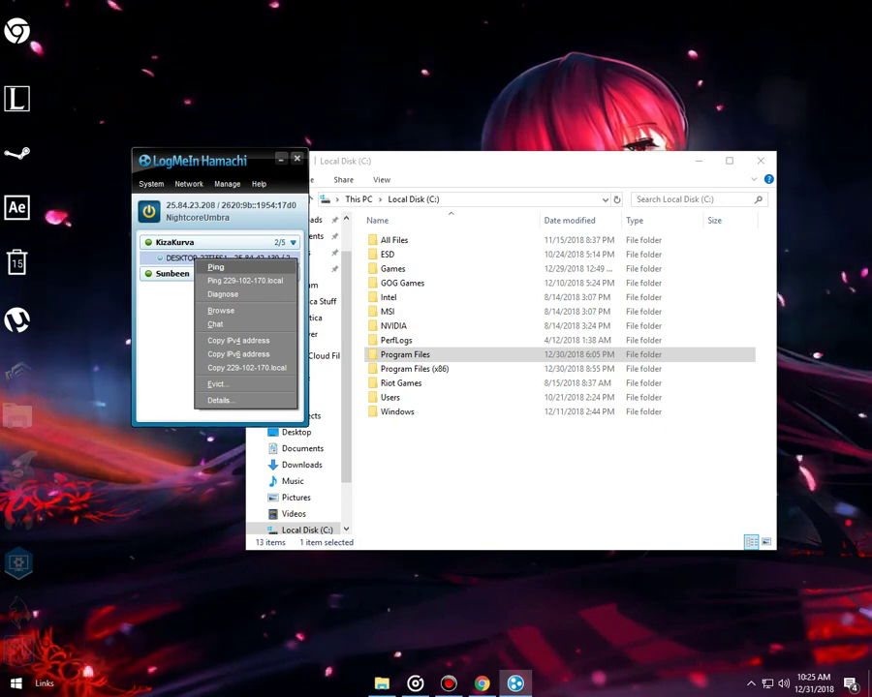
pyautogui.press('Escape')
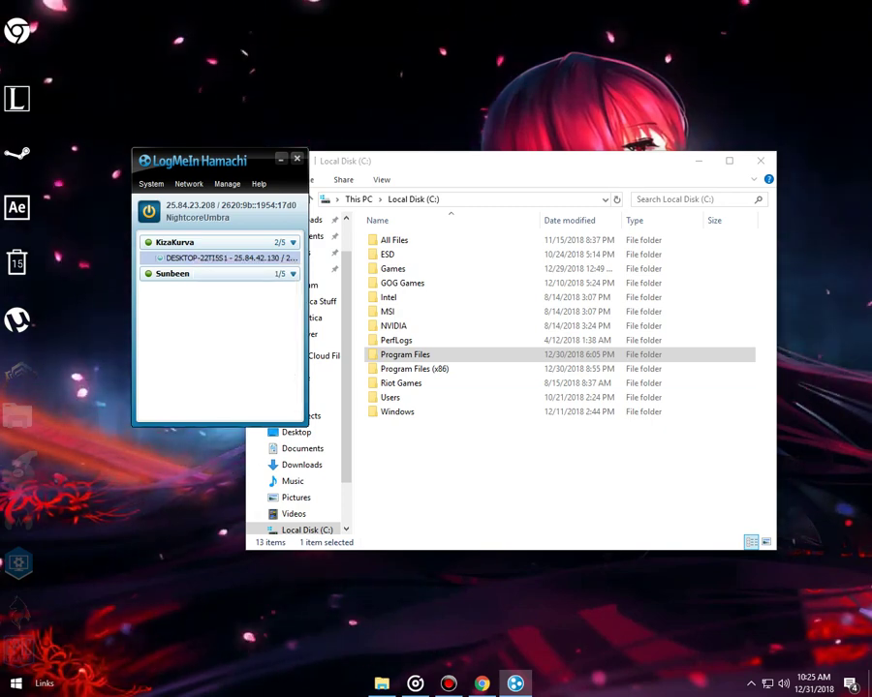
# Return to File Explorer, open the Subnatica Stuff folder in Documents and view the Screenshot_1 ping image
pyautogui.click(455, 474)
pyautogui.click(359, 199)
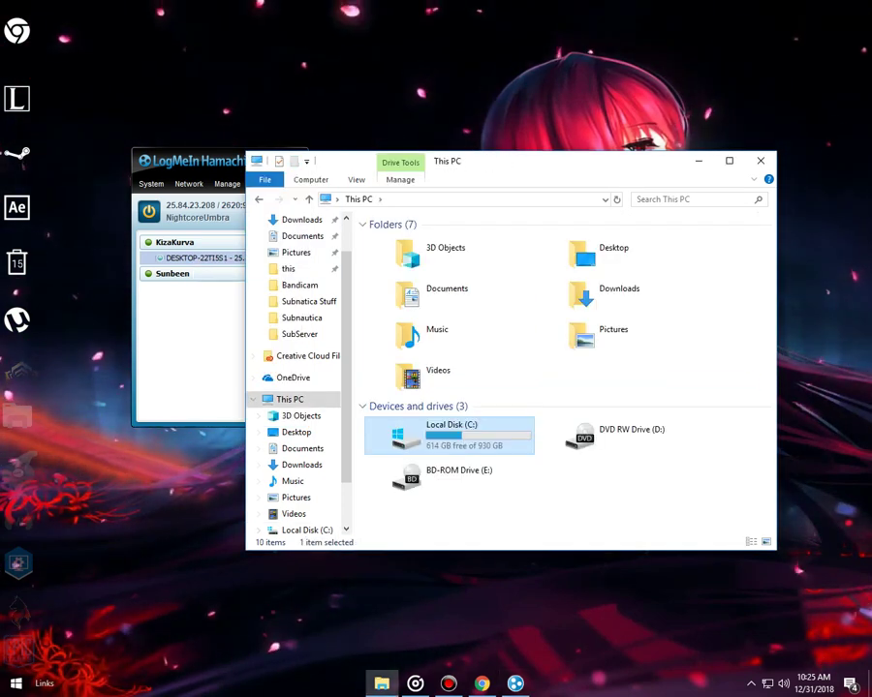
pyautogui.doubleClick(451, 436)
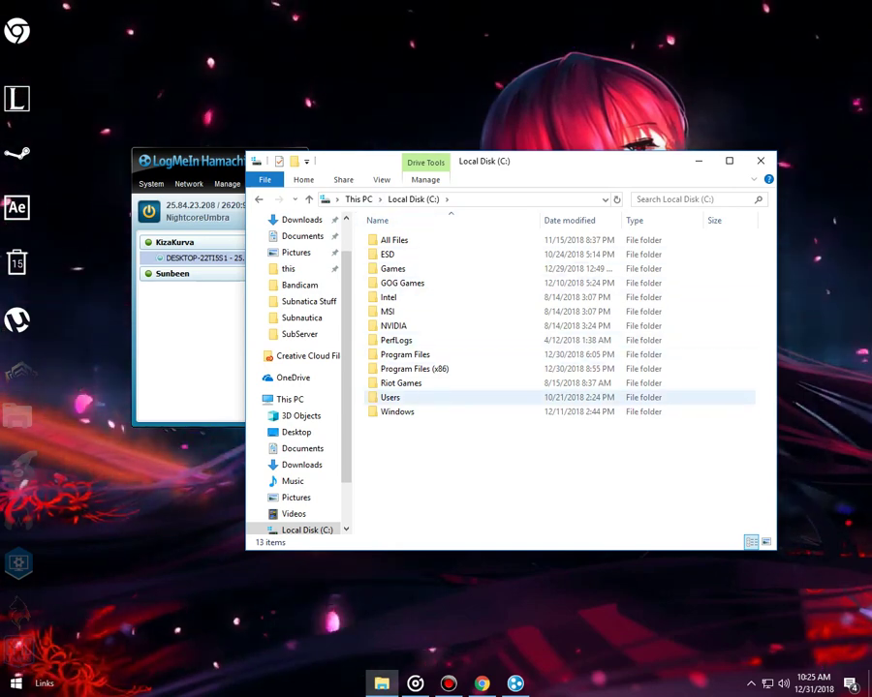
pyautogui.click(359, 199)
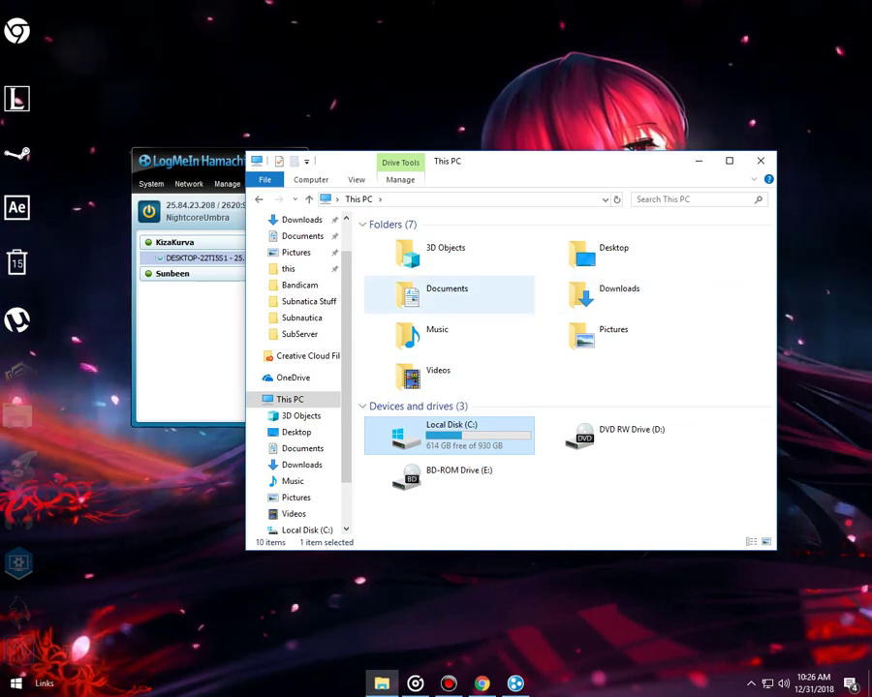
pyautogui.doubleClick(446, 289)
pyautogui.click(408, 412)
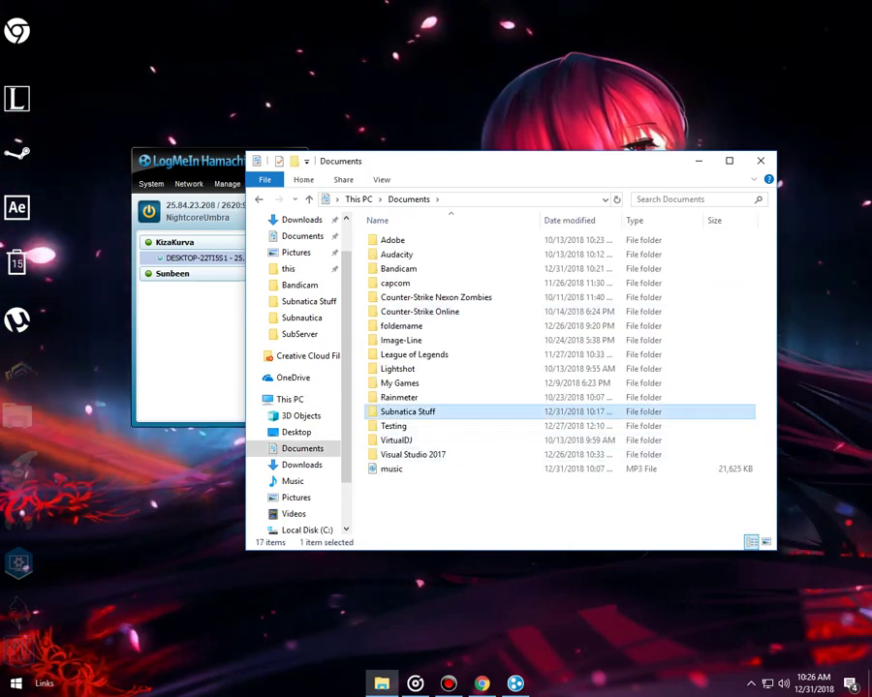
pyautogui.doubleClick(408, 411)
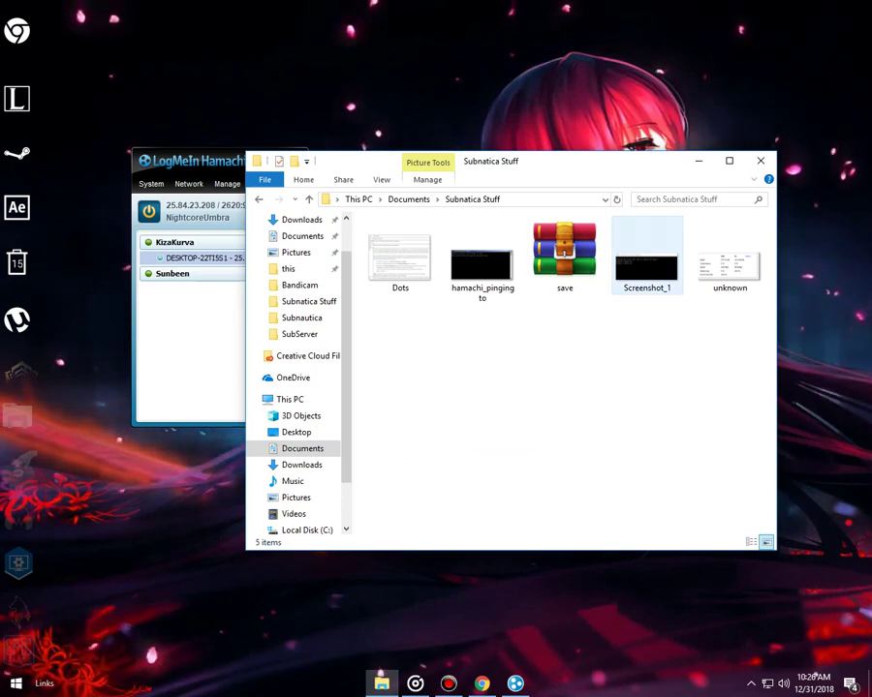
pyautogui.doubleClick(646, 253)
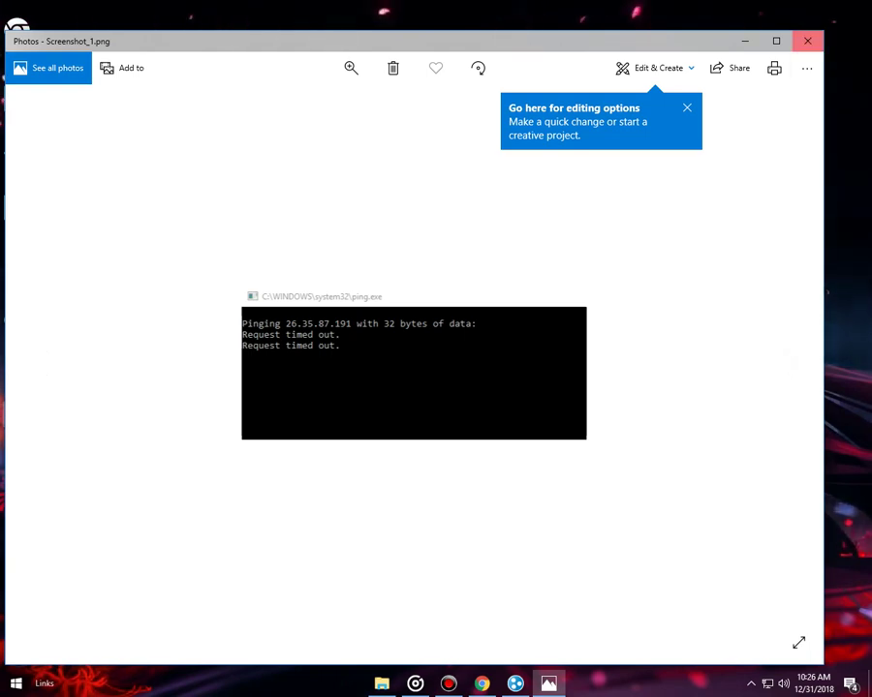
pyautogui.click(808, 40)
# Confirm Windows Defender Firewall as turned off for both private and public networks, and close its settings
pyautogui.press('super')
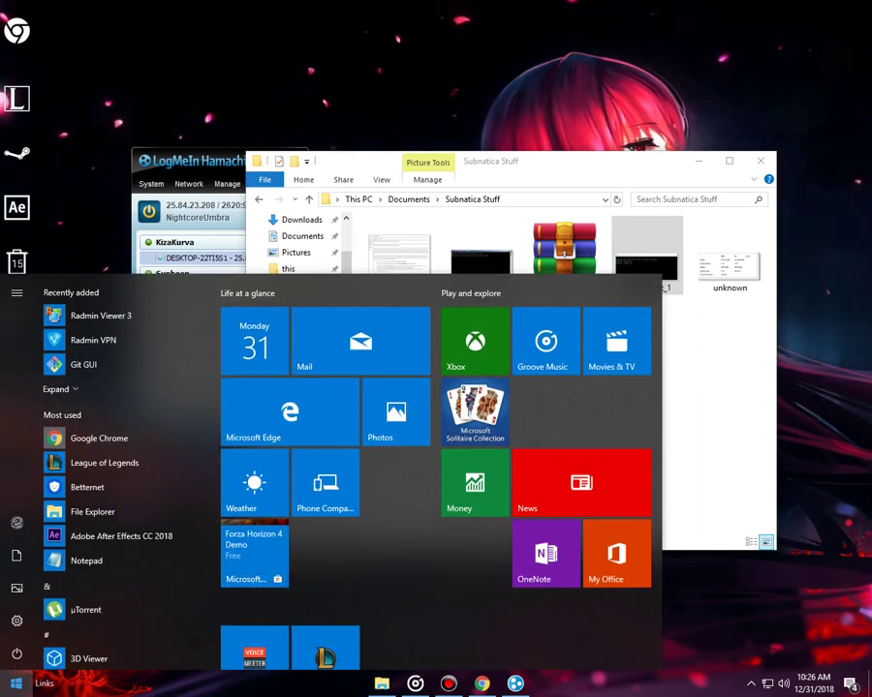
pyautogui.write('firewall')
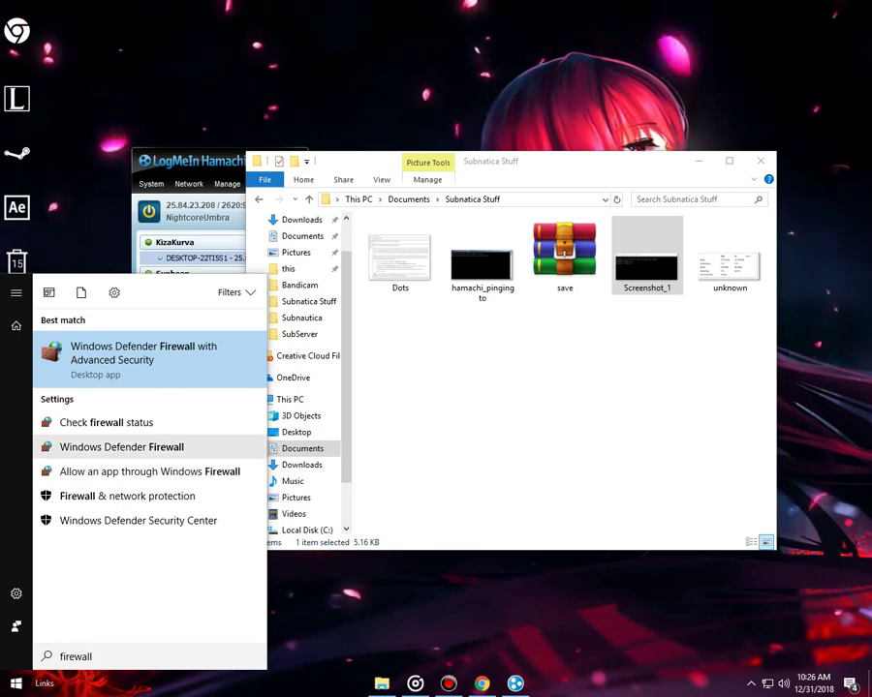
pyautogui.click(107, 423)
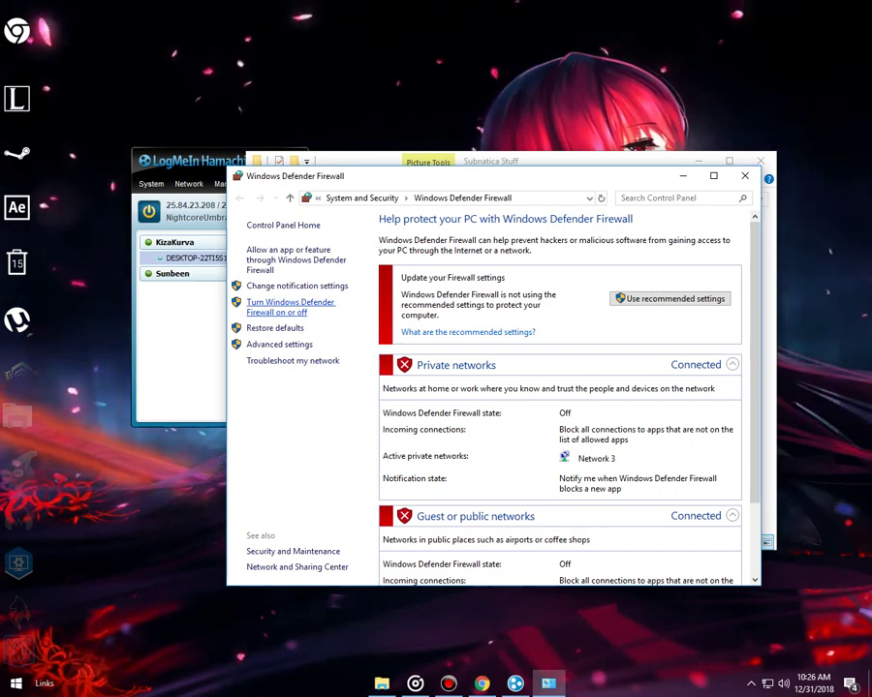
pyautogui.click(289, 306)
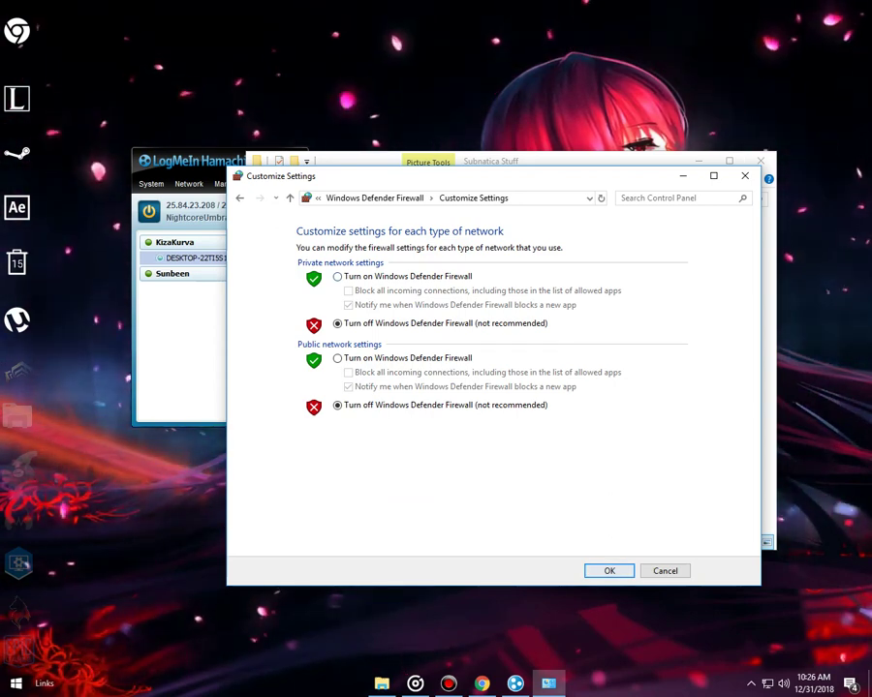
pyautogui.click(609, 571)
pyautogui.click(745, 176)
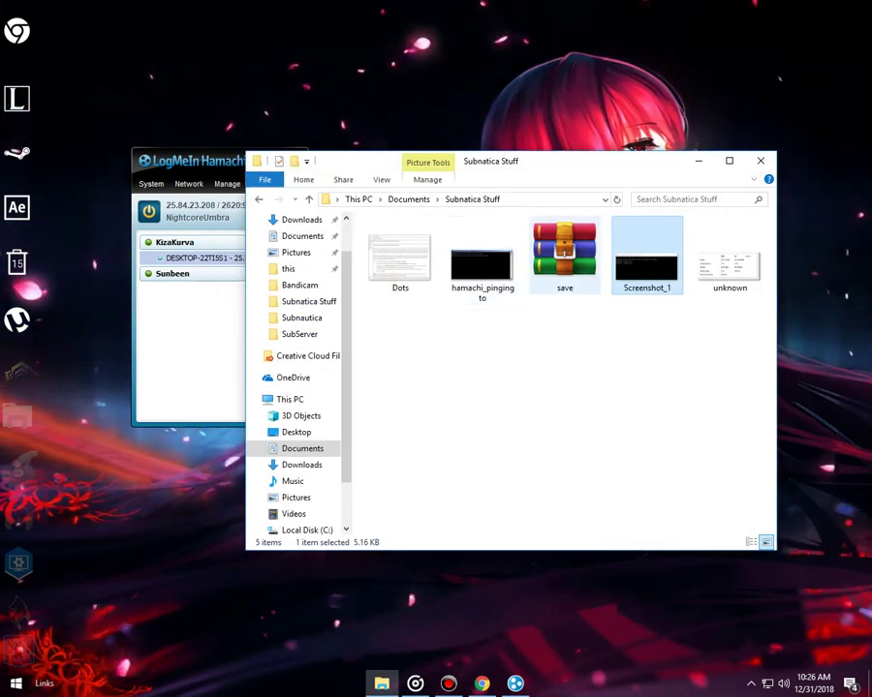
# View the hamachi_pingingto image and return to the Subnatica Stuff folder
pyautogui.doubleClick(482, 264)
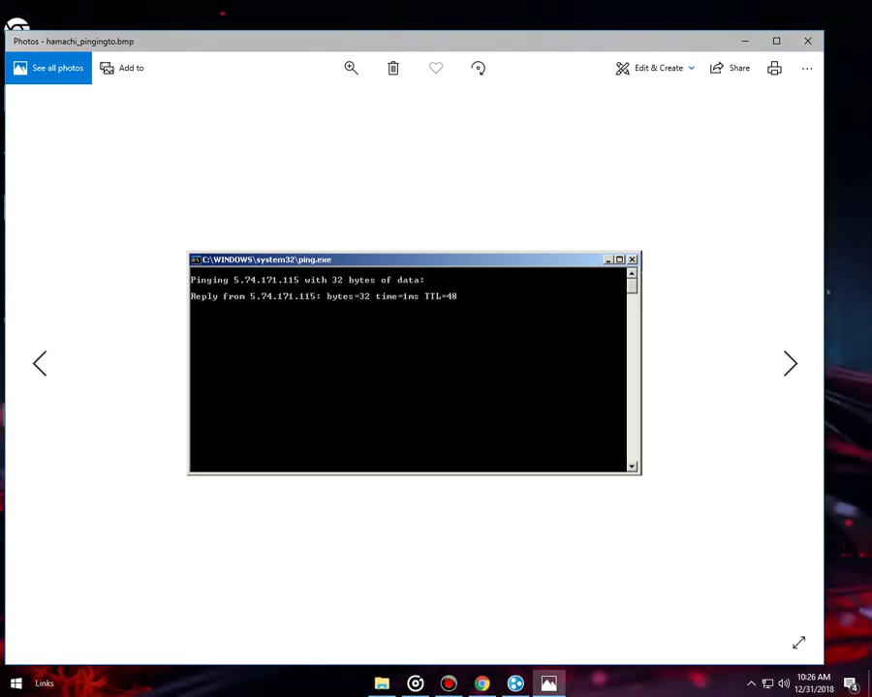
pyautogui.hotkey('alt', 'F4')
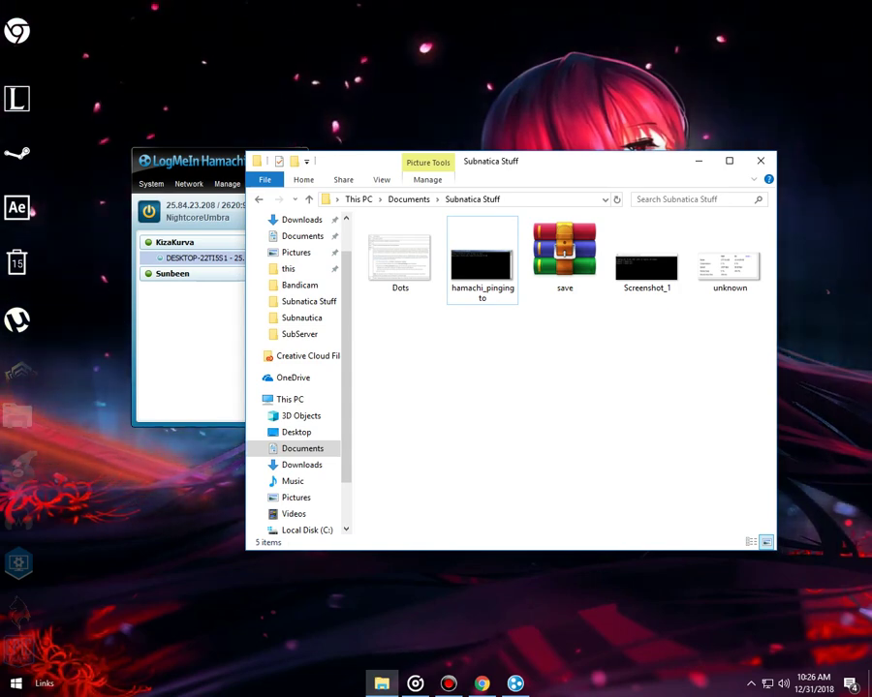
pyautogui.hotkey('alt', 'F4')
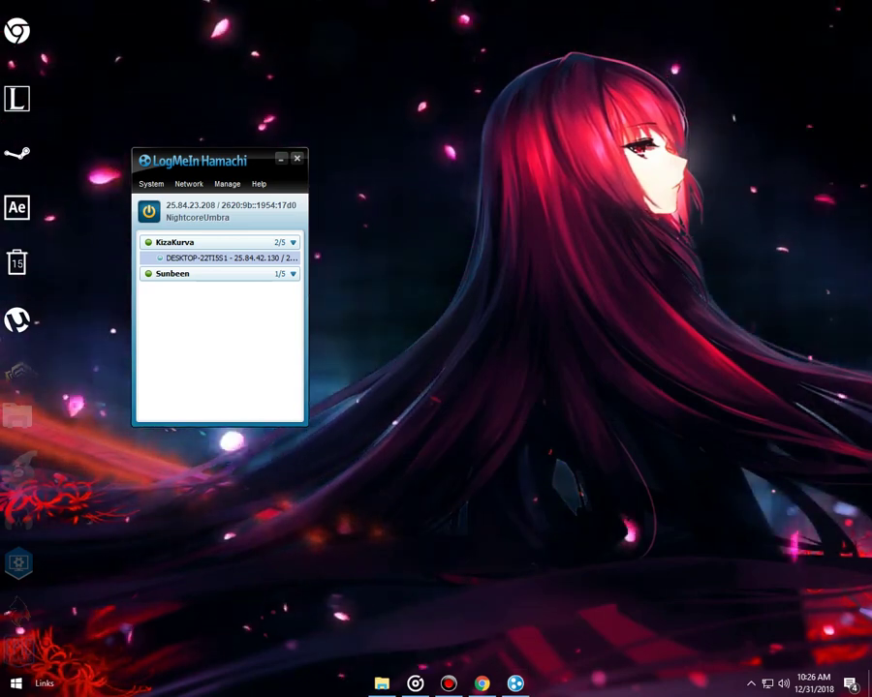
pyautogui.moveTo(381, 684)
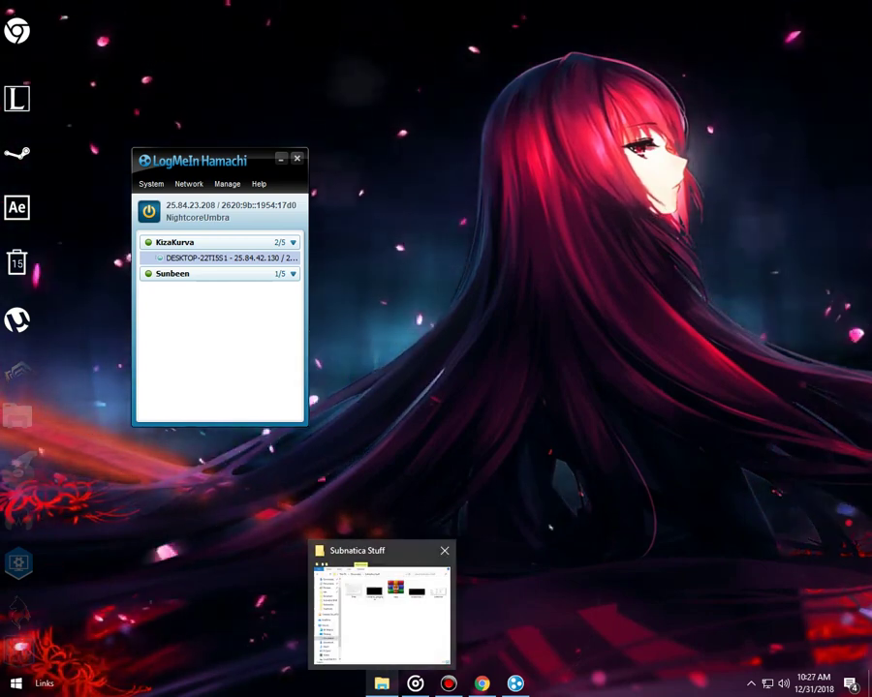
pyautogui.click(381, 608)
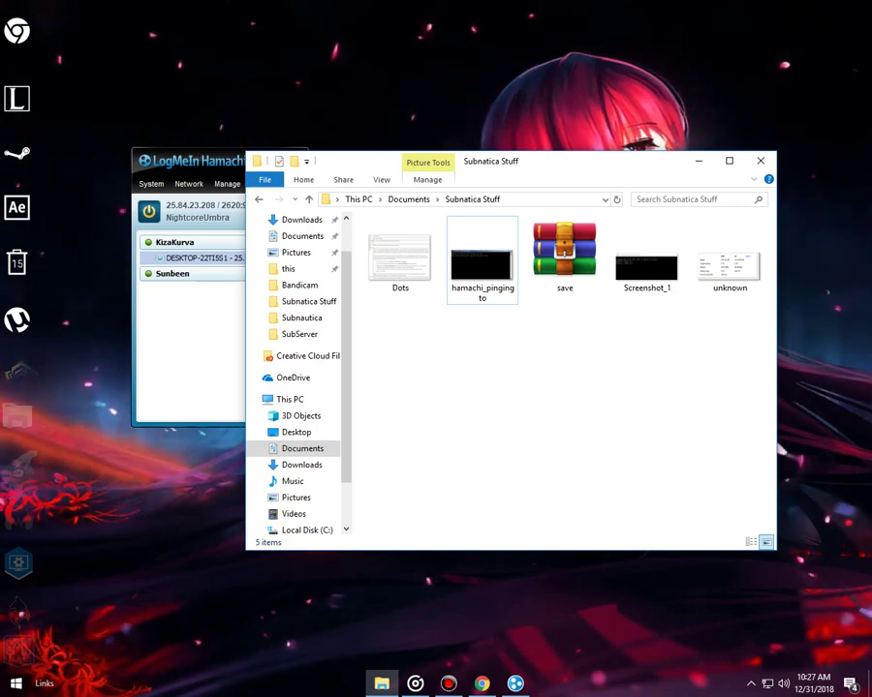
# Move the Hamachi window aside and view the Dots and unknown images in the Subnatica Stuff folder
pyautogui.moveTo(207, 173); pyautogui.dragTo(154, 312)
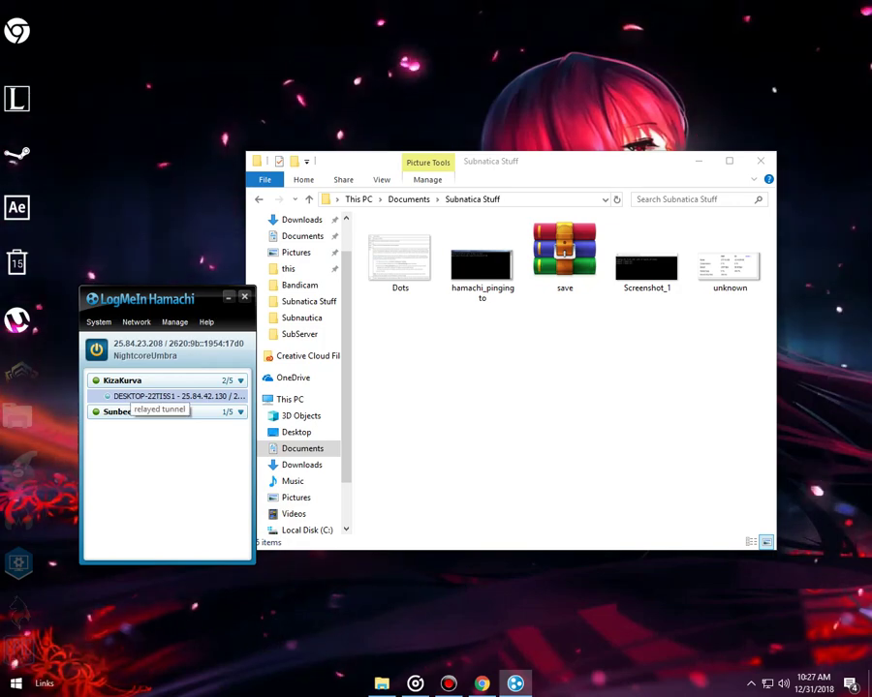
pyautogui.doubleClick(399, 259)
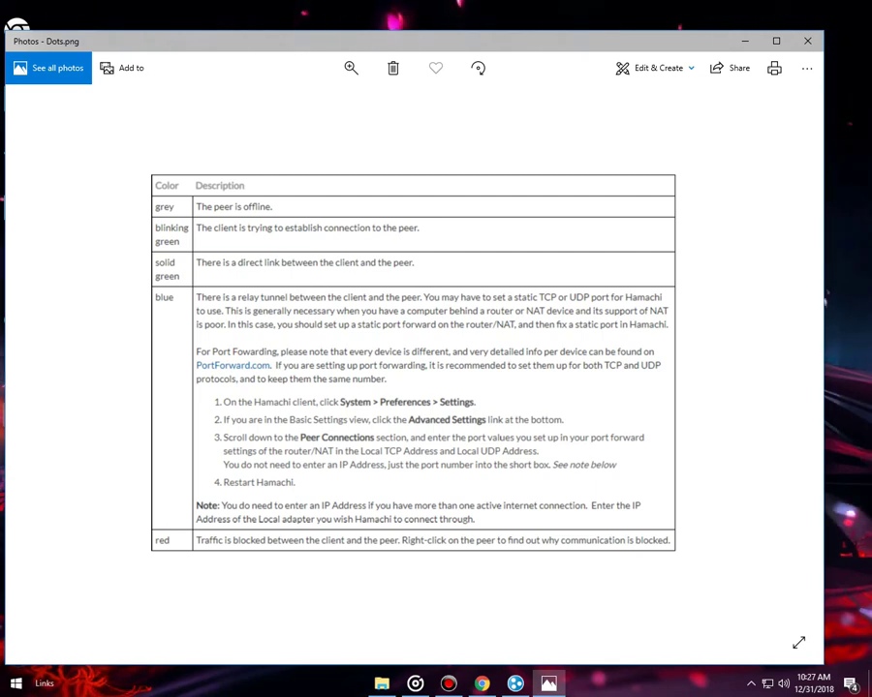
pyautogui.click(807, 41)
pyautogui.click(620, 398)
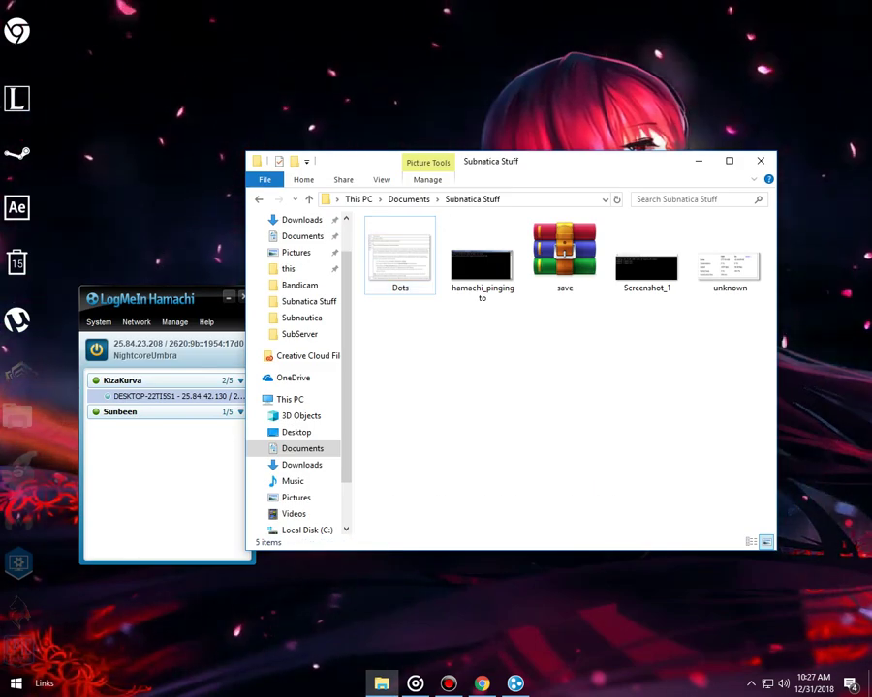
pyautogui.doubleClick(729, 266)
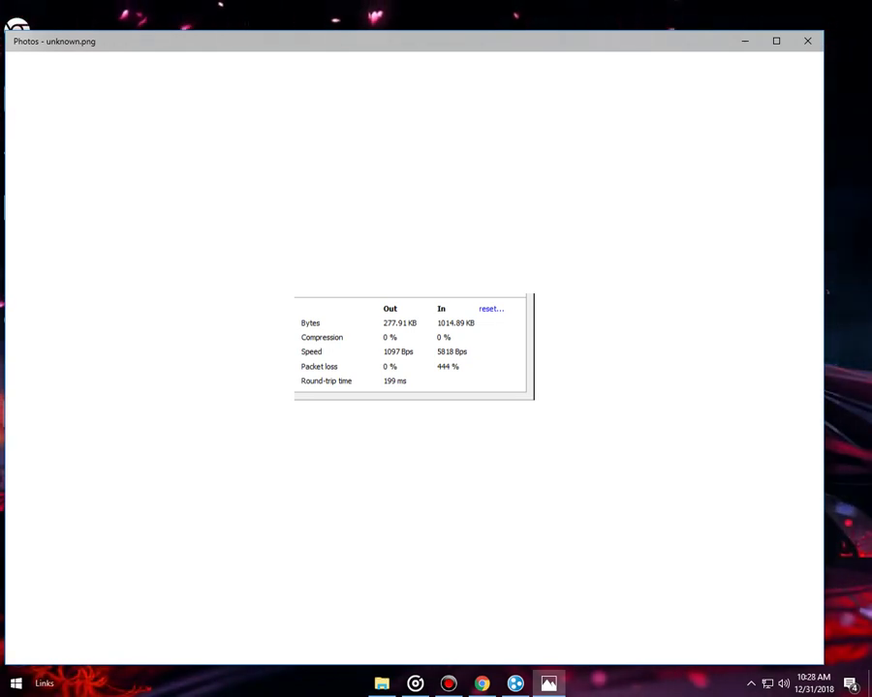
pyautogui.click(807, 41)
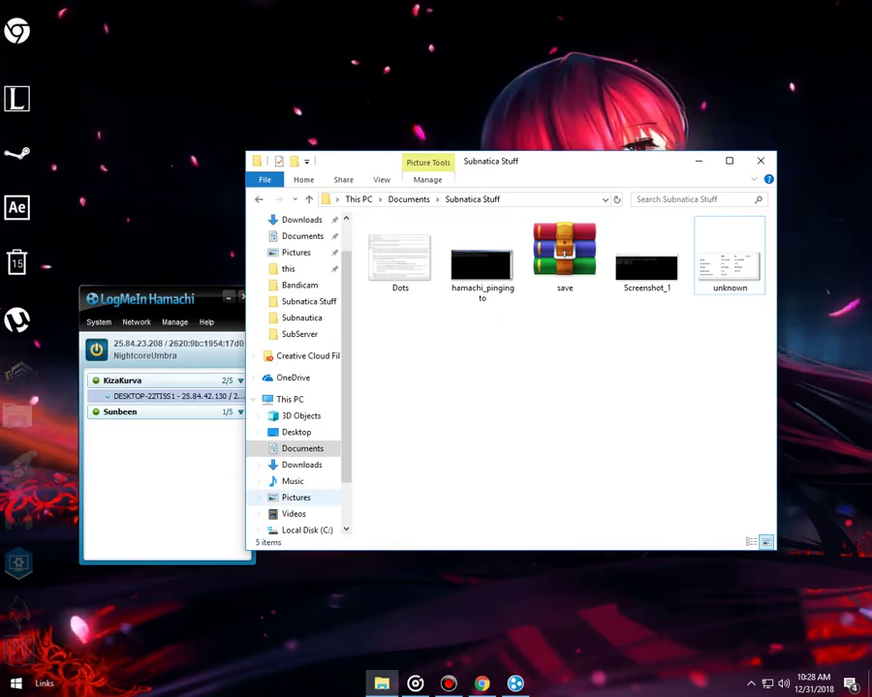
# Close the Hamachi window and bring up Radmin VPN, which is running in the background
pyautogui.click(184, 496)
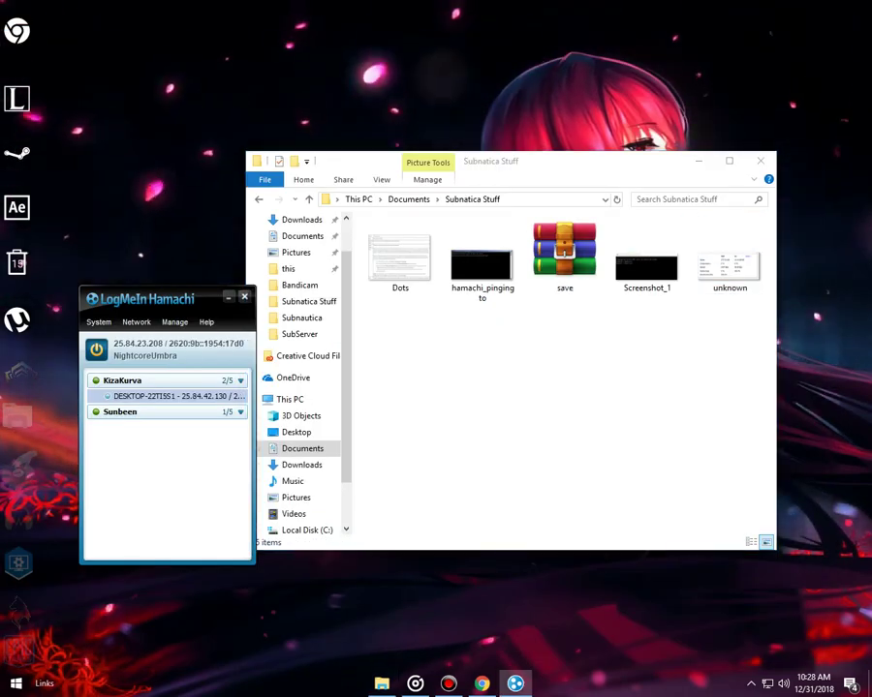
pyautogui.click(244, 298)
pyautogui.click(211, 339)
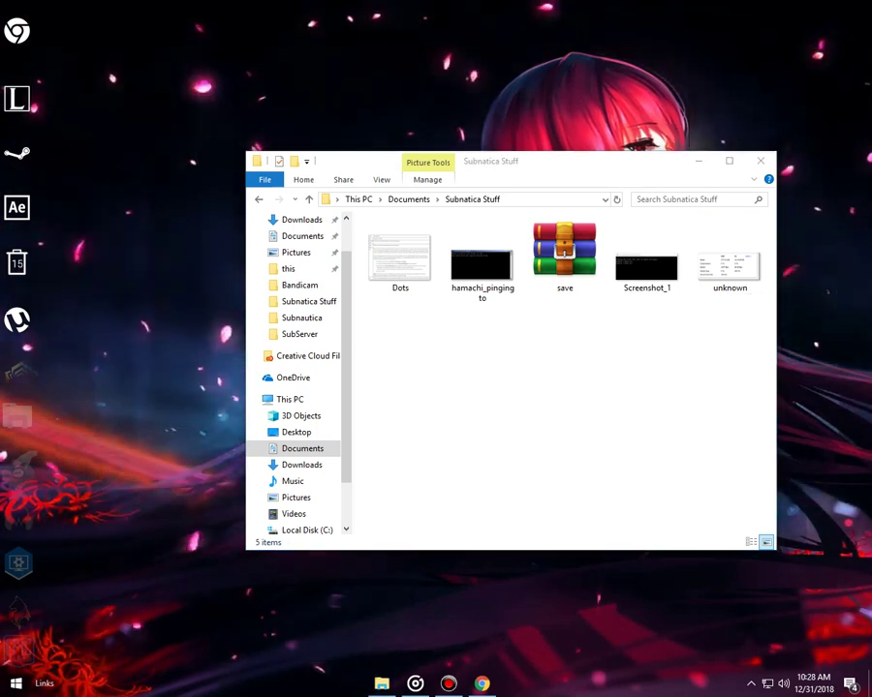
pyautogui.click(751, 684)
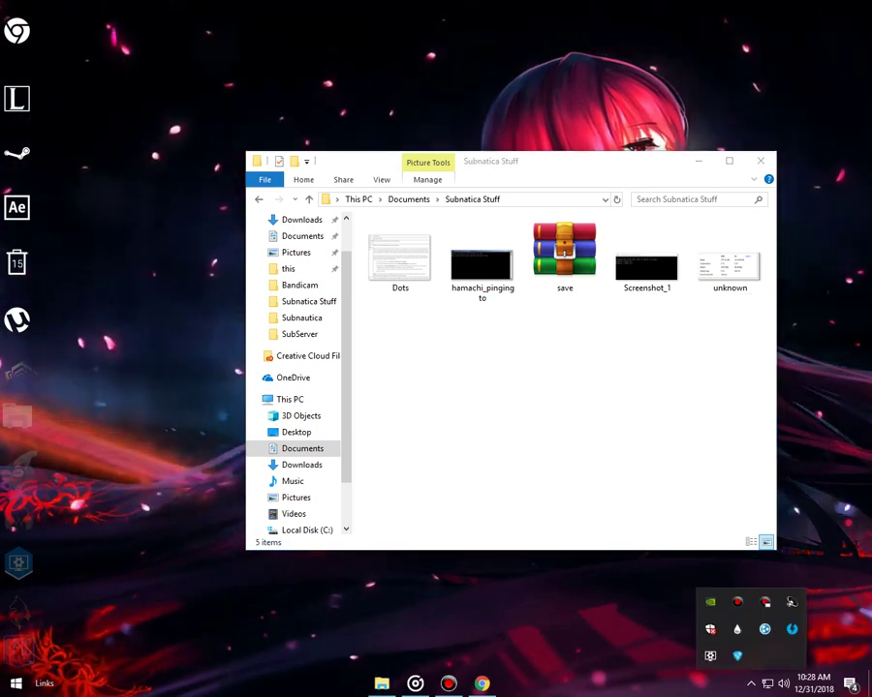
pyautogui.click(737, 656)
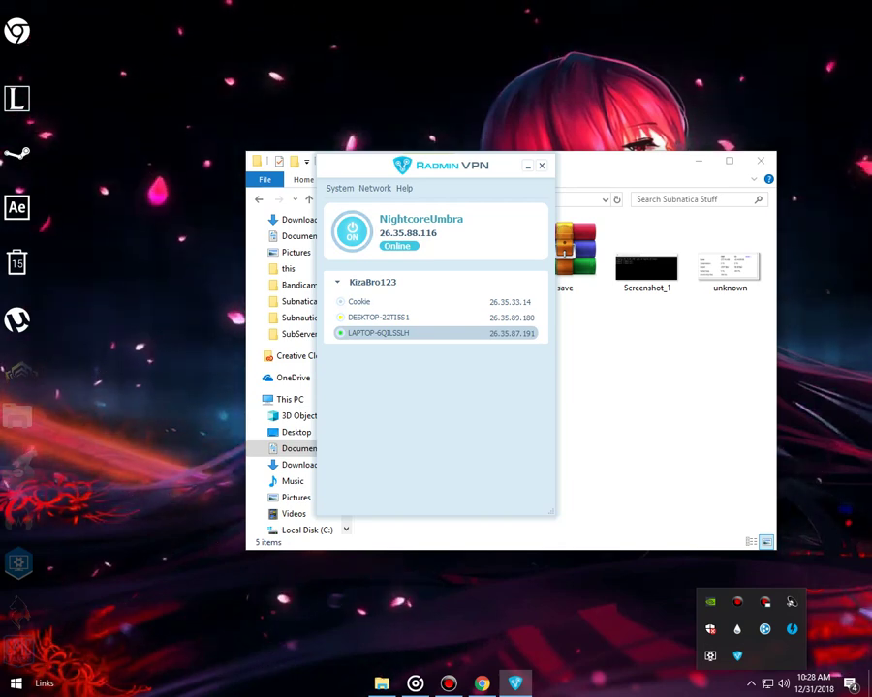
pyautogui.press('Escape')
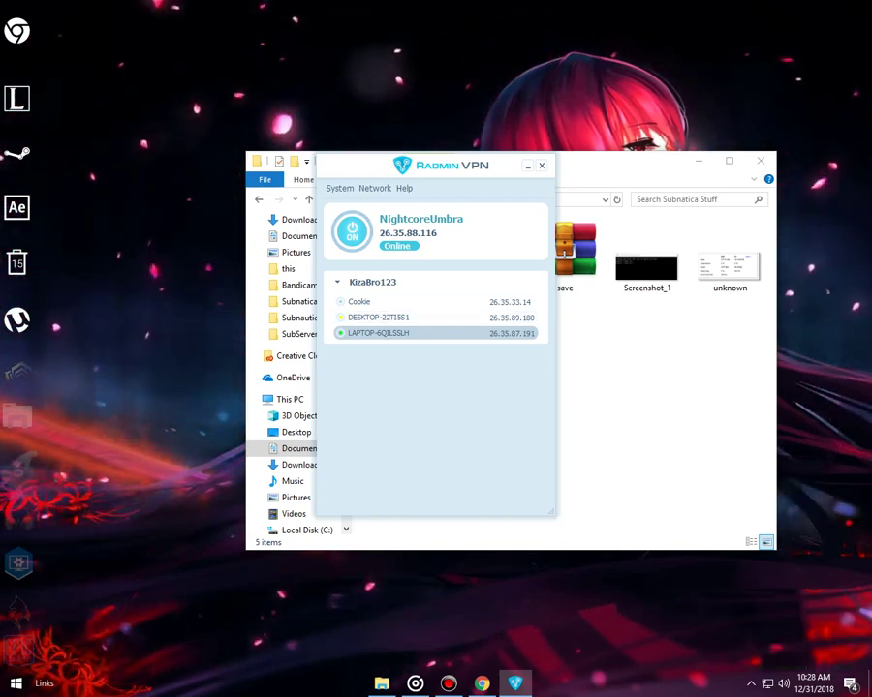
pyautogui.click(751, 684)
pyautogui.click(751, 684)
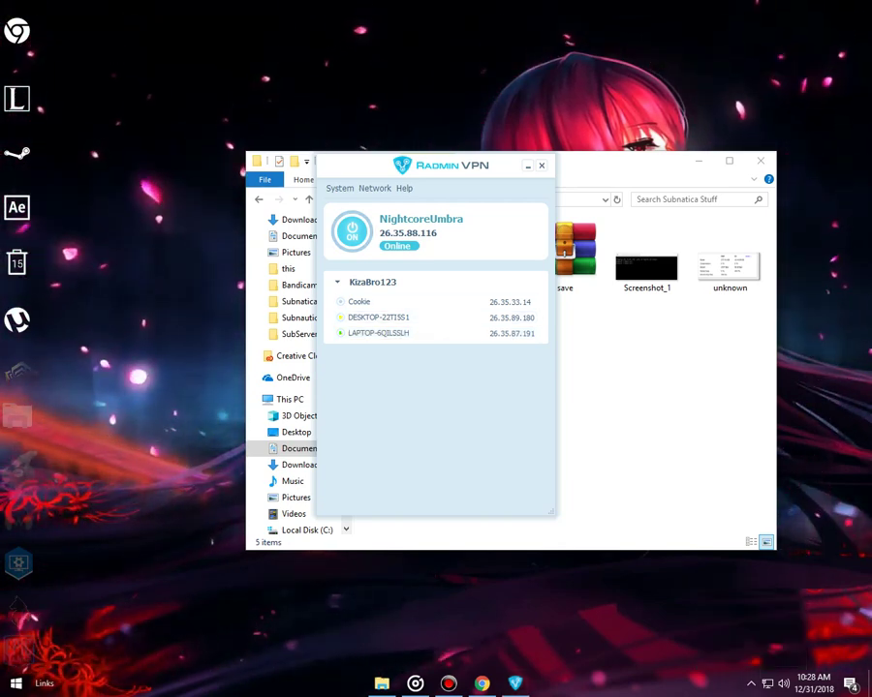
# View the Create network form in Radmin VPN and dismiss it without creating a network
pyautogui.click(436, 333)
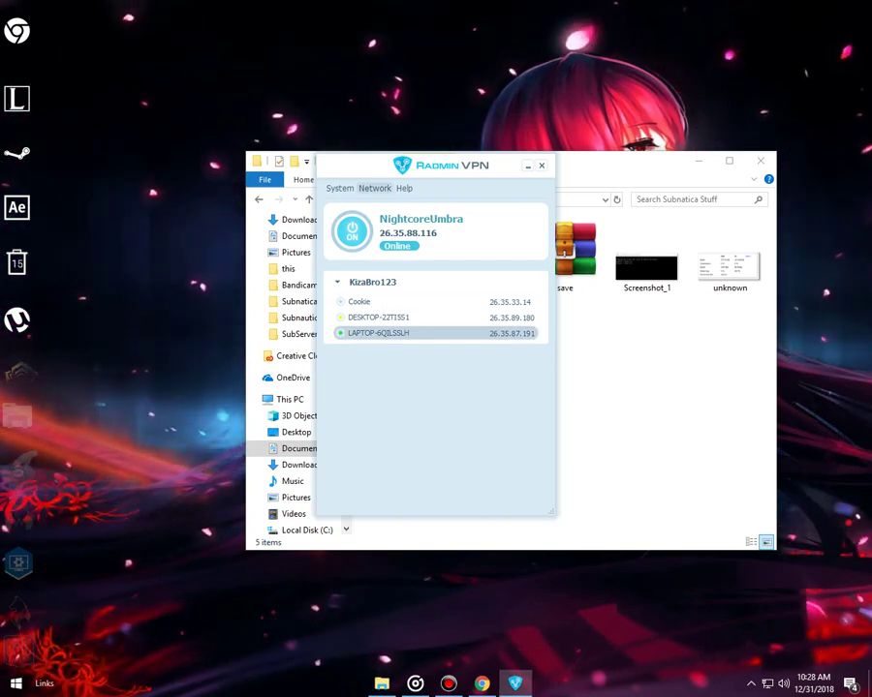
pyautogui.click(373, 188)
pyautogui.click(408, 201)
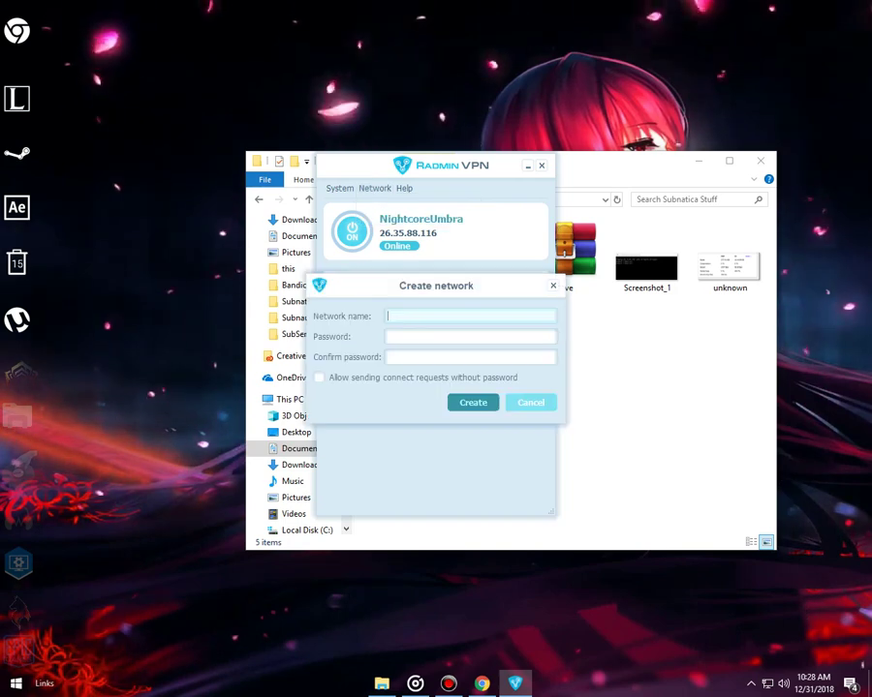
pyautogui.press('Escape')
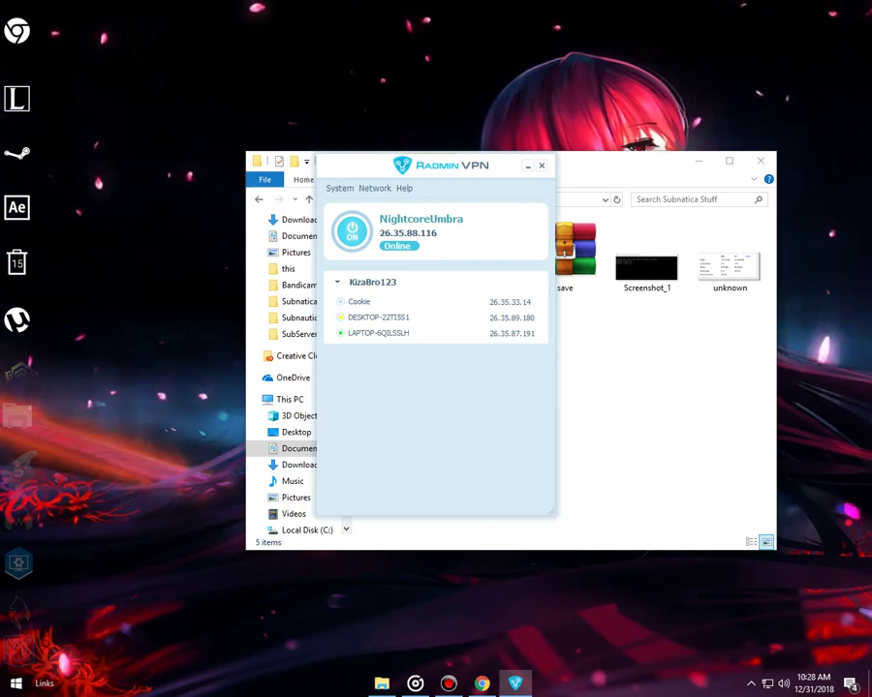
# Minimize the Radmin VPN window, view the contents of the save archive in the Subnatica Stuff folder and close the archive
pyautogui.click(528, 166)
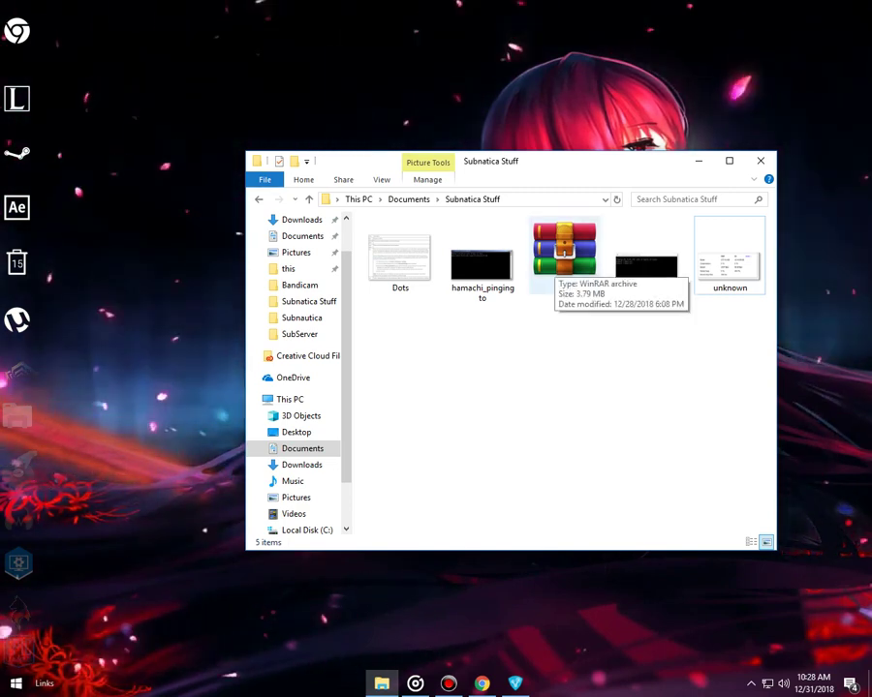
pyautogui.doubleClick(564, 254)
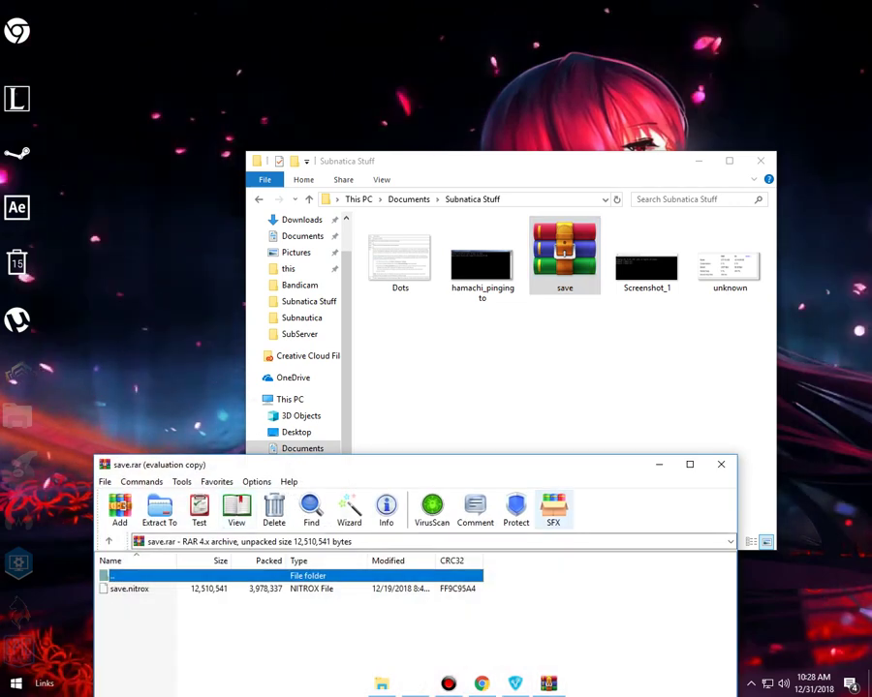
pyautogui.click(519, 558)
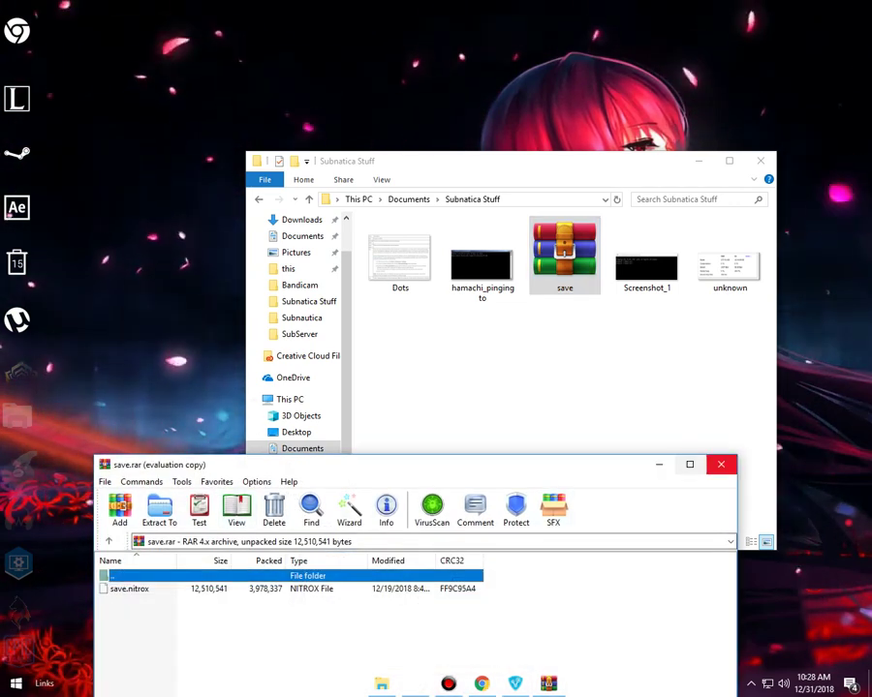
pyautogui.click(721, 464)
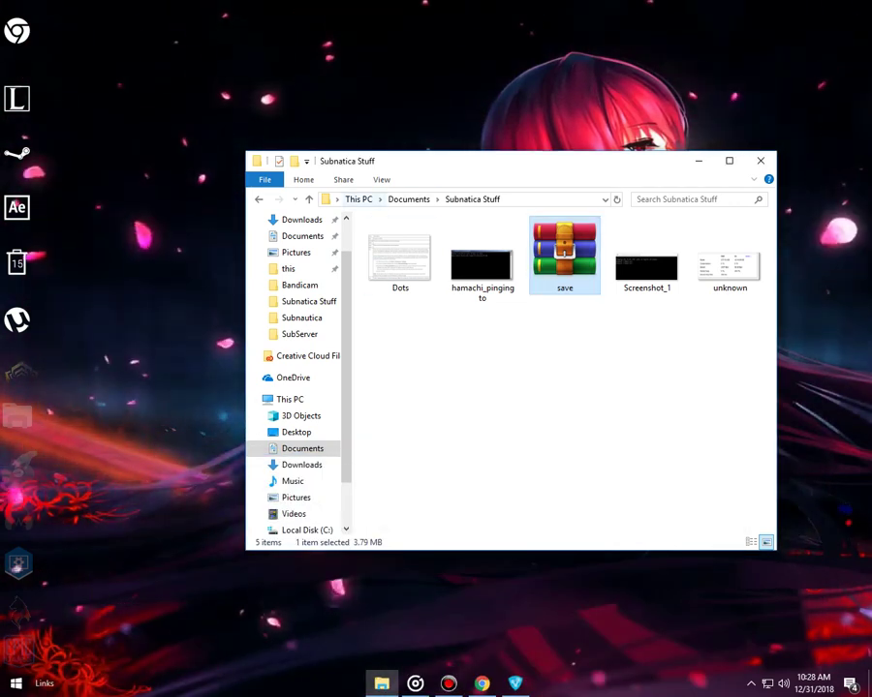
# Go to C:\Program Files\Epic Games\Subnautica and open its SubServer folder to view the server files
pyautogui.click(552, 200)
pyautogui.hotkey('ctrl', 'v')
pyautogui.hotkey('ctrl', 'v')
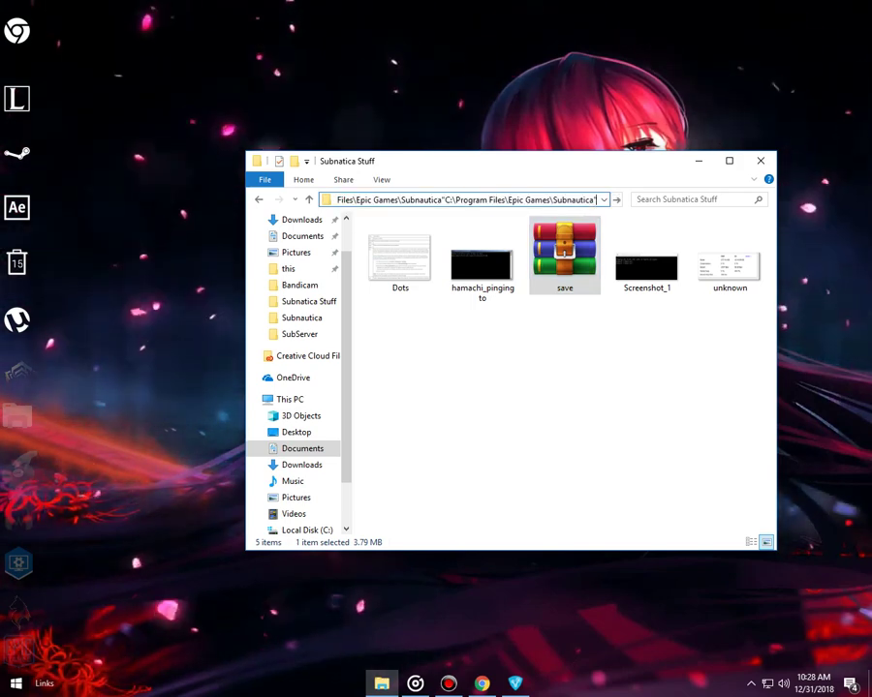
pyautogui.press('BackSpace')
pyautogui.press('BackSpace')
pyautogui.press('BackSpace')
pyautogui.press('BackSpace')
pyautogui.press('BackSpace')
pyautogui.press('BackSpace')
pyautogui.press('BackSpace')
pyautogui.press('BackSpace')
pyautogui.press('BackSpace')
pyautogui.press('BackSpace')
pyautogui.press('BackSpace')
pyautogui.press('BackSpace')
pyautogui.press('BackSpace')
pyautogui.press('BackSpace')
pyautogui.press('BackSpace')
pyautogui.press('BackSpace')
pyautogui.press('BackSpace')
pyautogui.press('BackSpace')
pyautogui.press('BackSpace')
pyautogui.press('BackSpace')
pyautogui.press('Return')
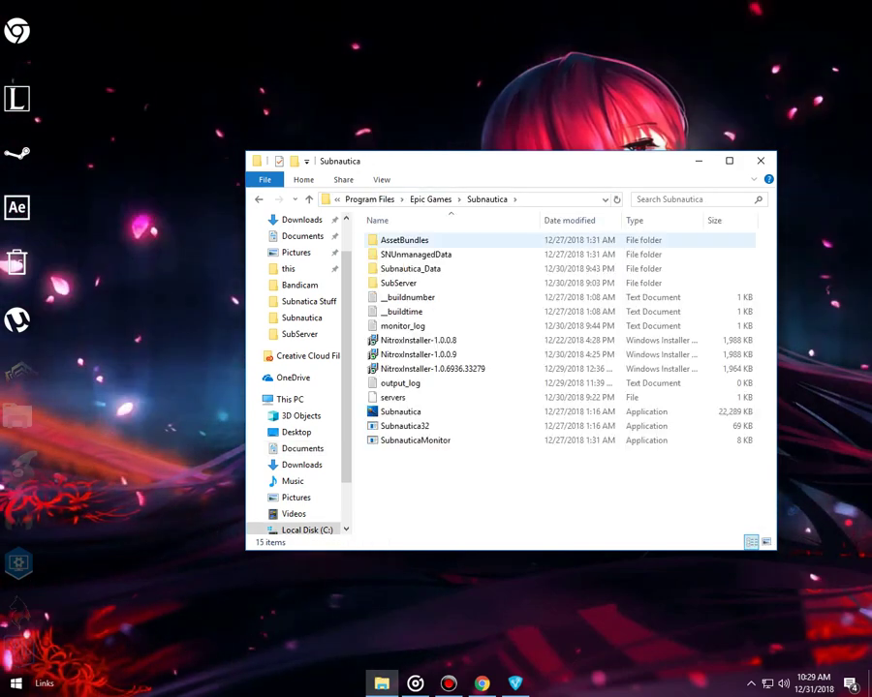
pyautogui.click(398, 283)
pyautogui.doubleClick(399, 283)
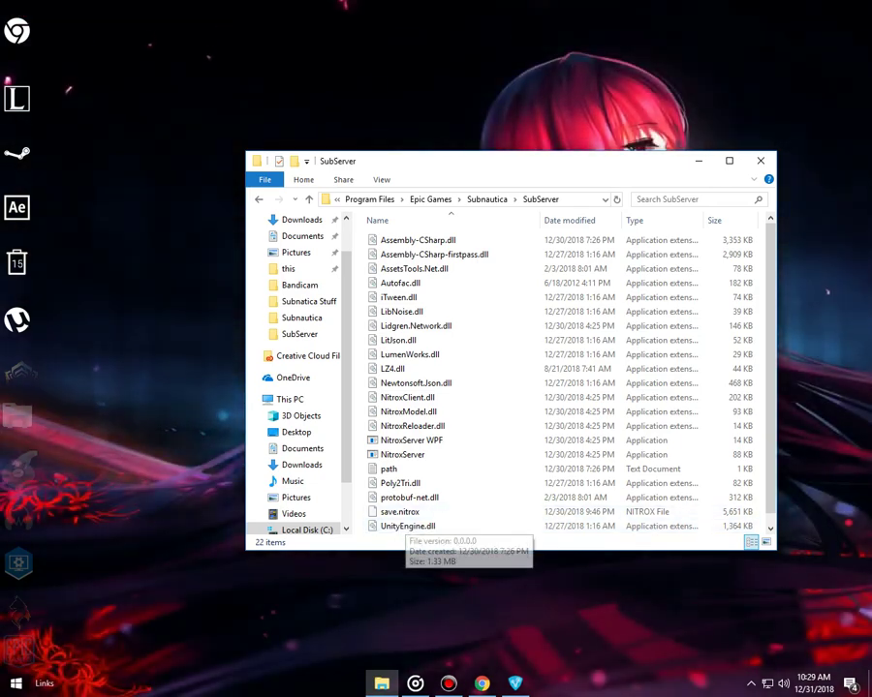
pyautogui.press('super+d')
pyautogui.click(381, 684)
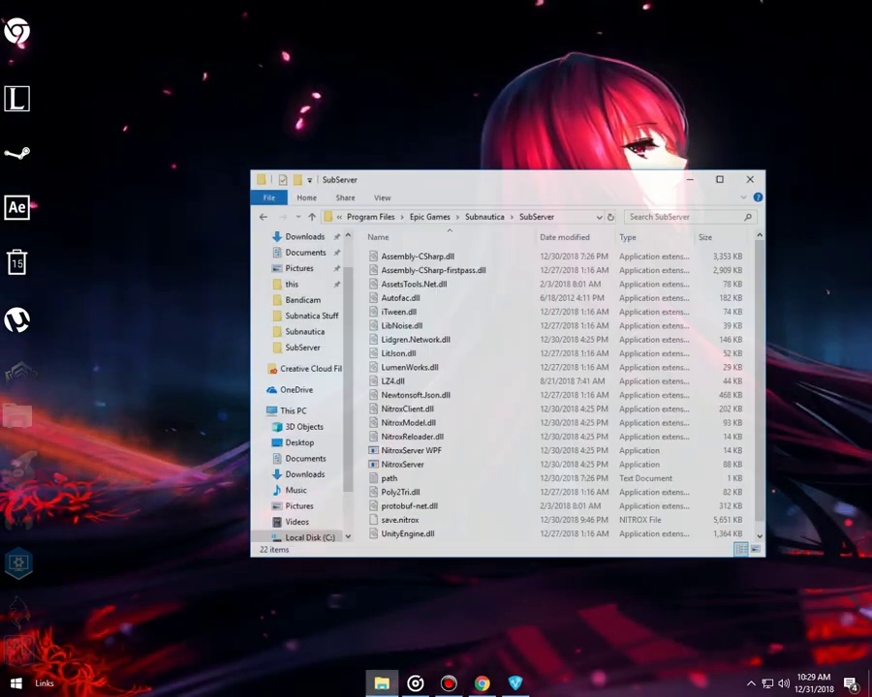
# Return to the Subnatica Stuff folder, view the save archive's contents again and close the archive
pyautogui.click(259, 200)
pyautogui.click(258, 199)
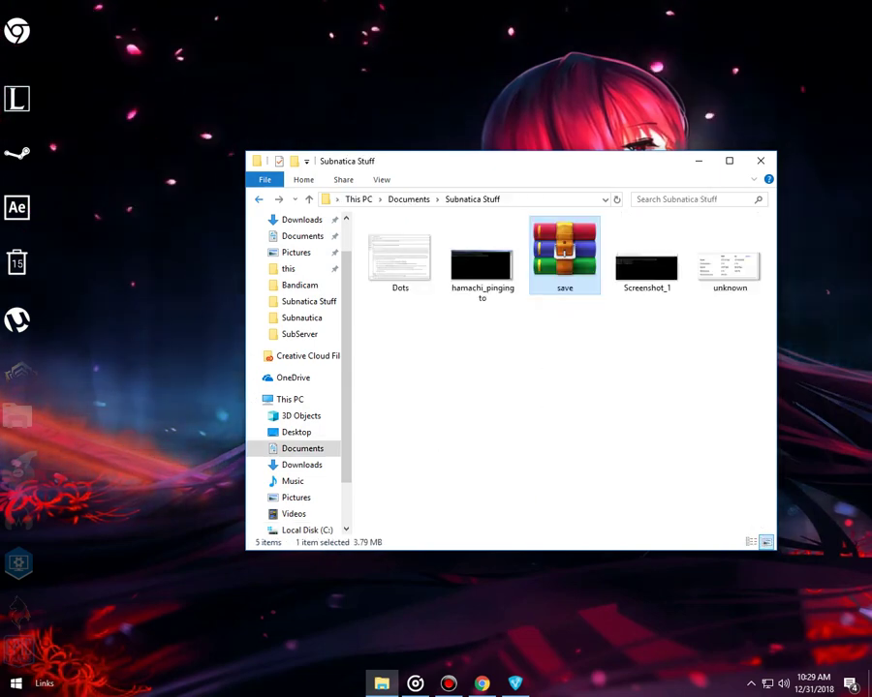
pyautogui.press('Return')
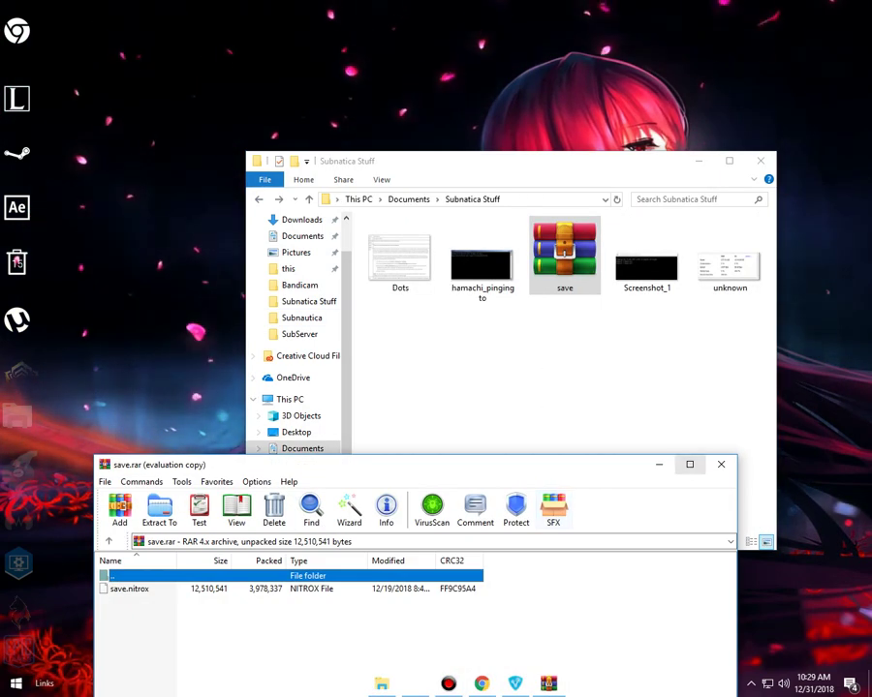
pyautogui.click(520, 559)
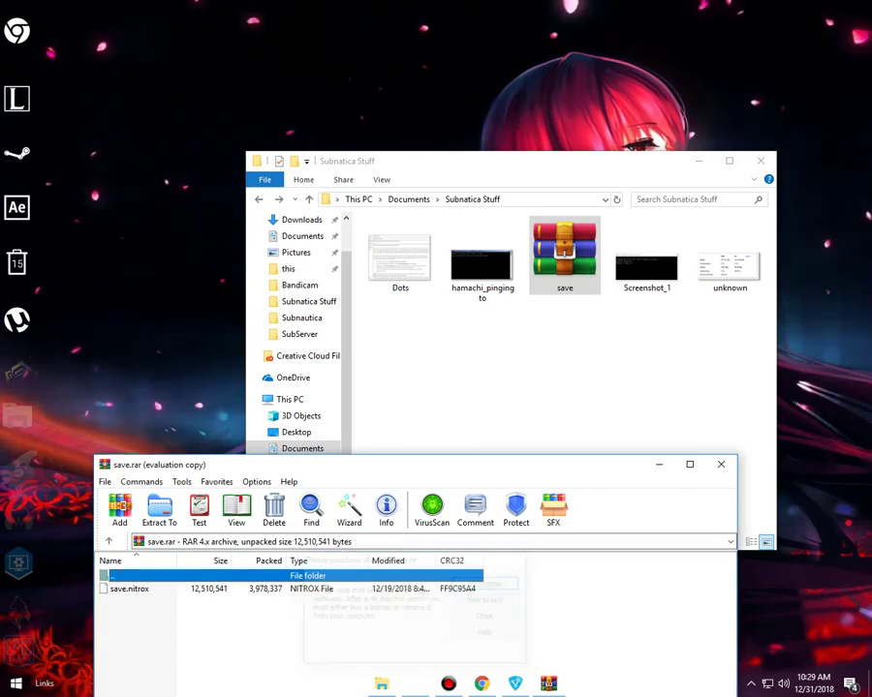
pyautogui.click(720, 465)
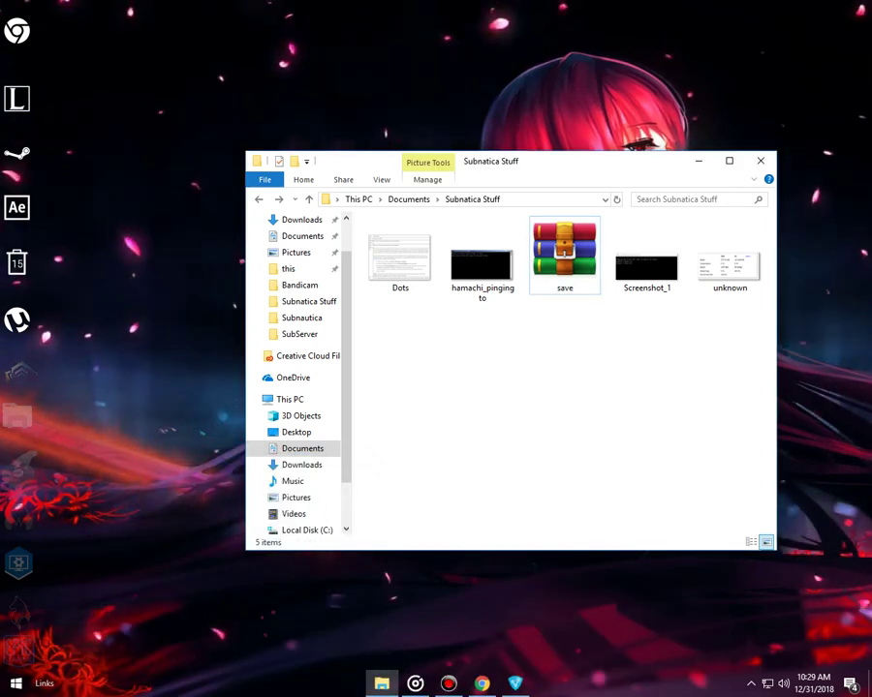
pyautogui.click(698, 162)
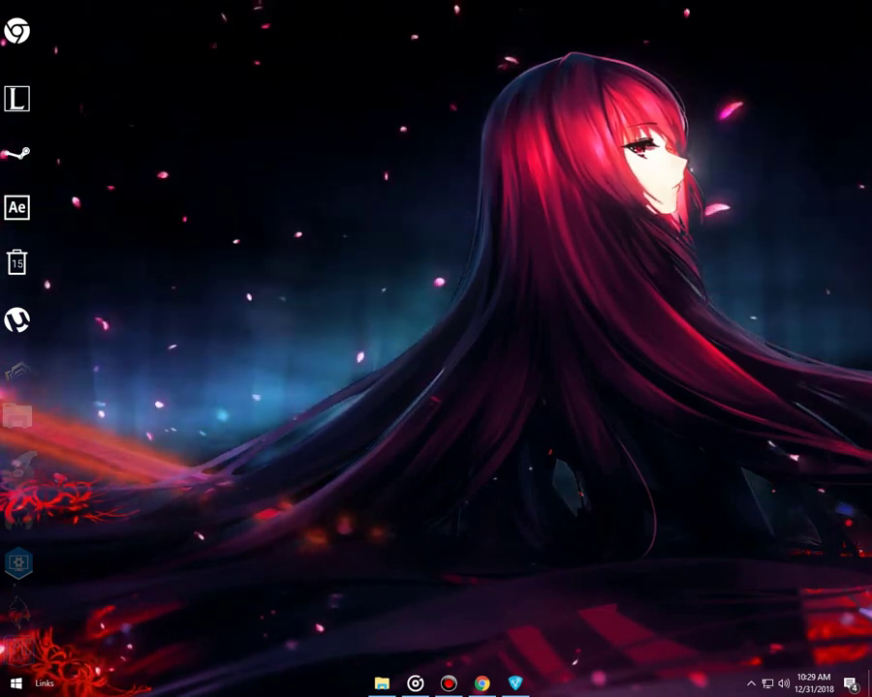
pyautogui.click(382, 684)
pyautogui.click(515, 684)
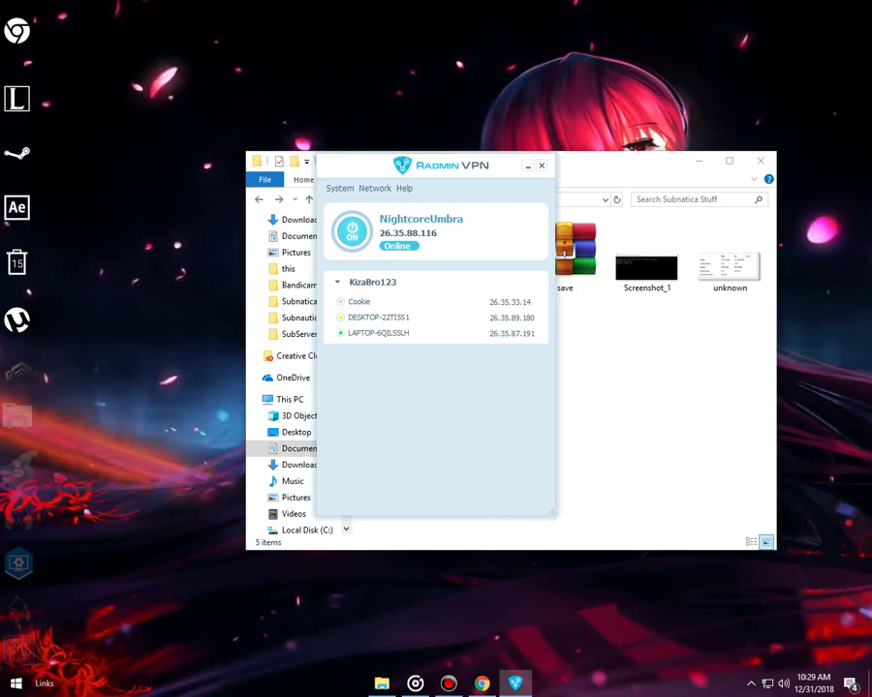
pyautogui.click(382, 684)
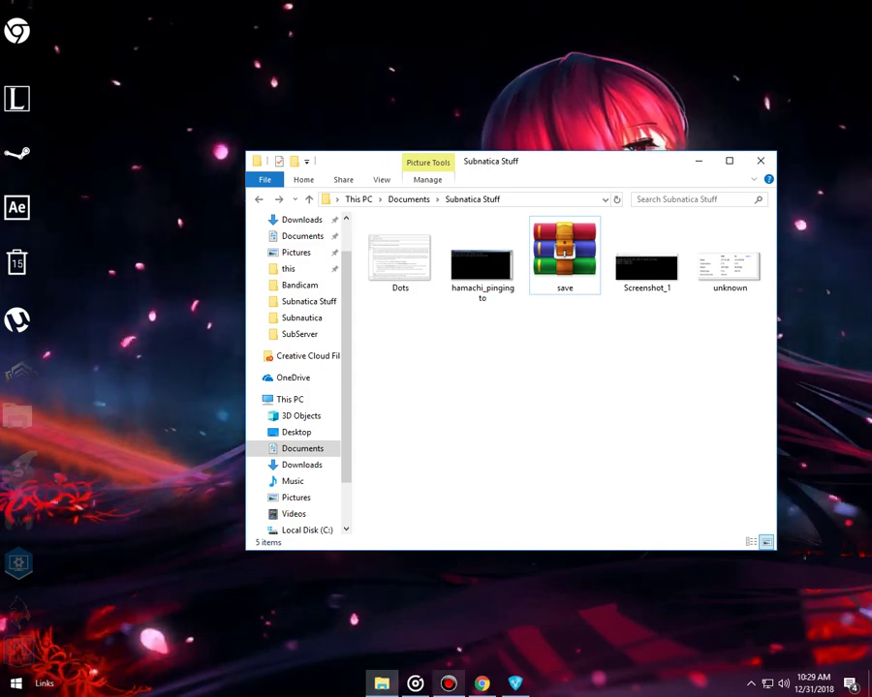
# Switch to Chrome and open a new browser tab
pyautogui.hotkey('alt', 'Tab')
pyautogui.hotkey('ctrl', 't')
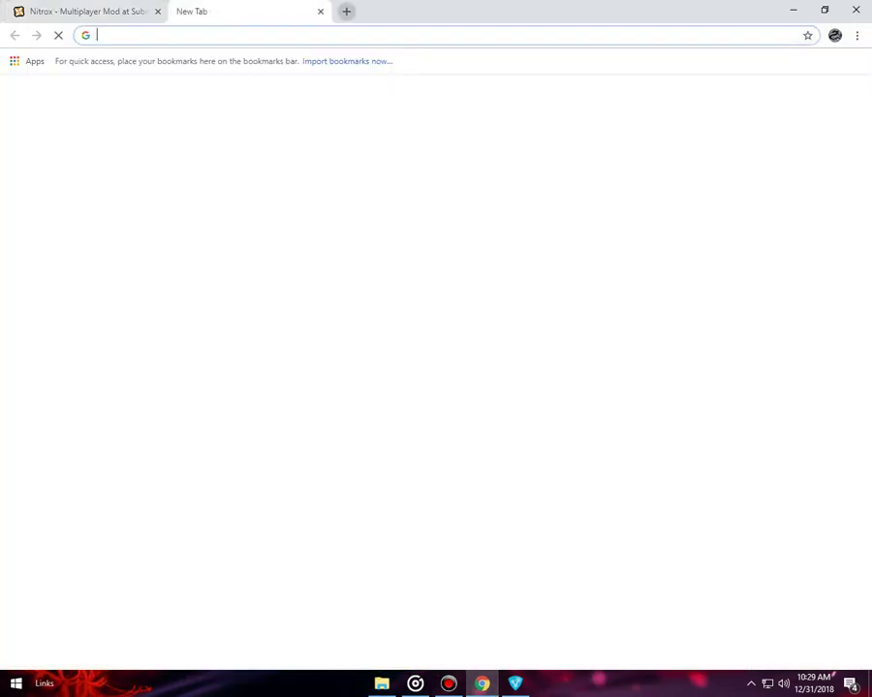
pyautogui.write('sub')
pyautogui.press('BackSpace')
pyautogui.press('BackSpace')
pyautogui.press('BackSpace')
pyautogui.press('BackSpace')
pyautogui.write('nitro')
pyautogui.press('BackSpace')
pyautogui.press('BackSpace')
pyautogui.press('BackSpace')
pyautogui.press('BackSpace')
pyautogui.press('BackSpace')
pyautogui.press('BackSpace')
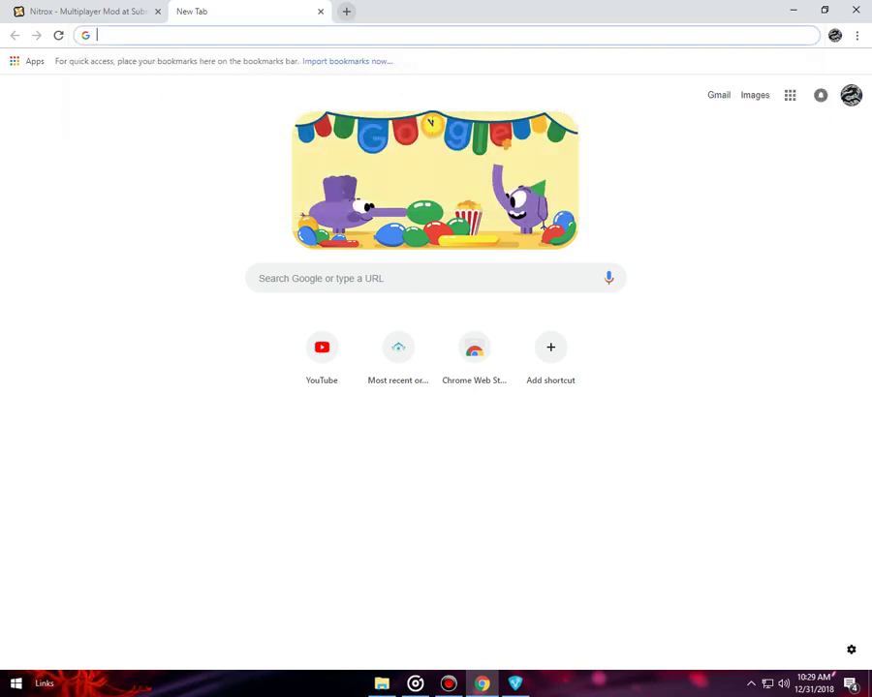
# Open Discord and look through the recent messages in the Subnautica Modding server's multiplayer-help channel
pyautogui.write('di')
pyautogui.press('Return')
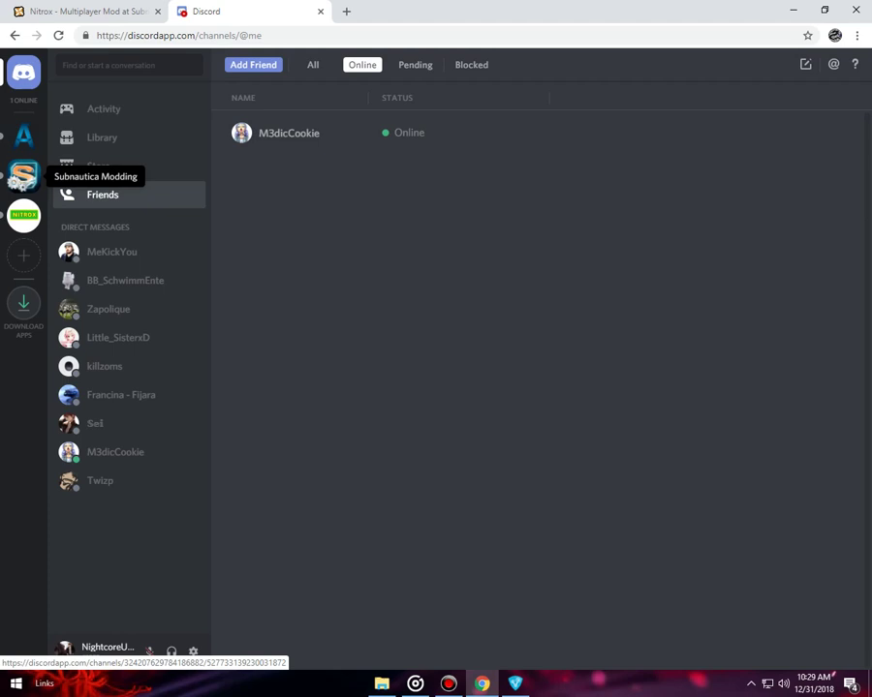
pyautogui.click(23, 175)
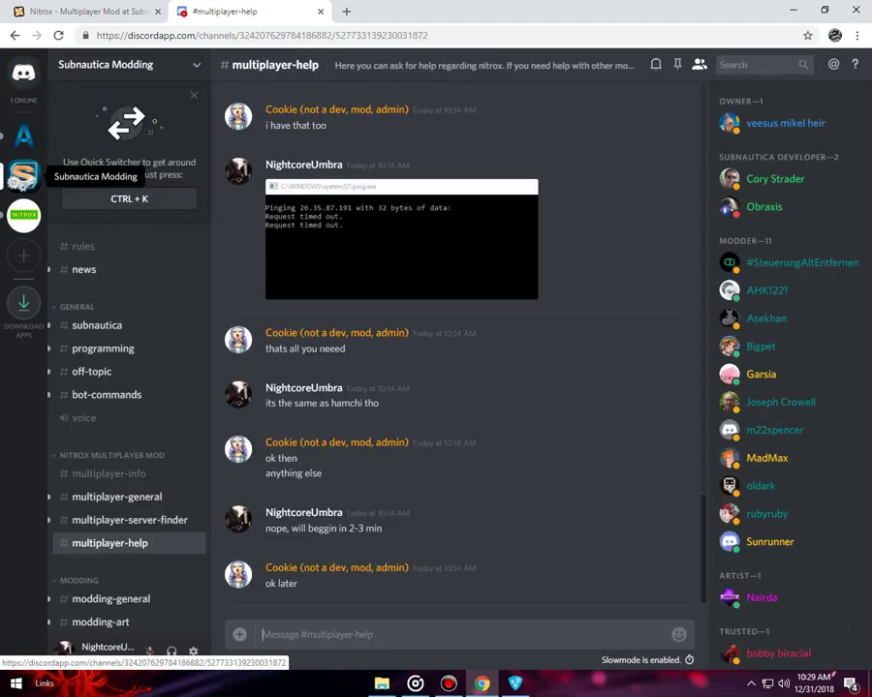
pyautogui.scroll(3, 401, 291)
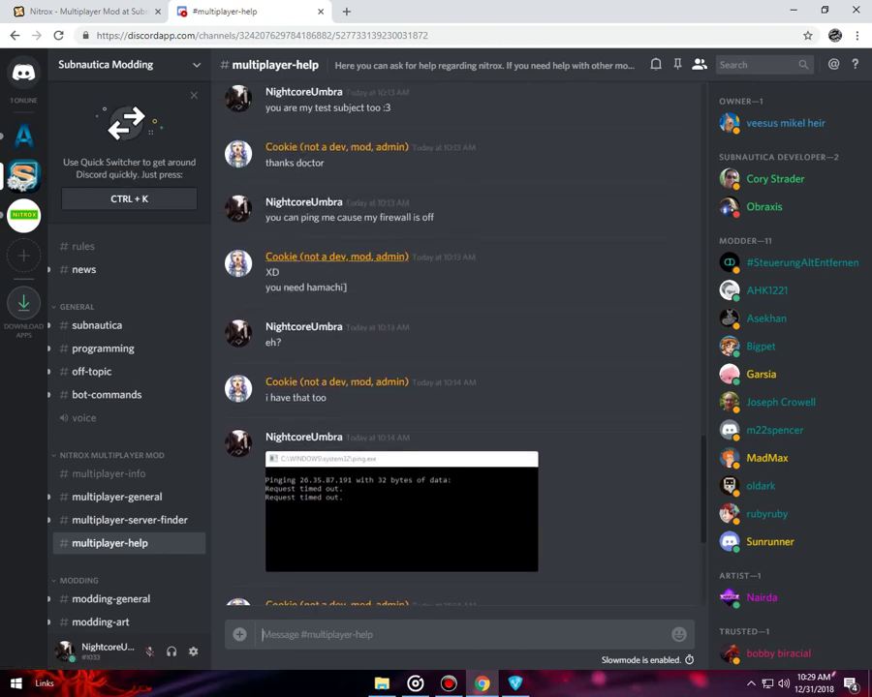
pyautogui.scroll(-3, 455, 339)
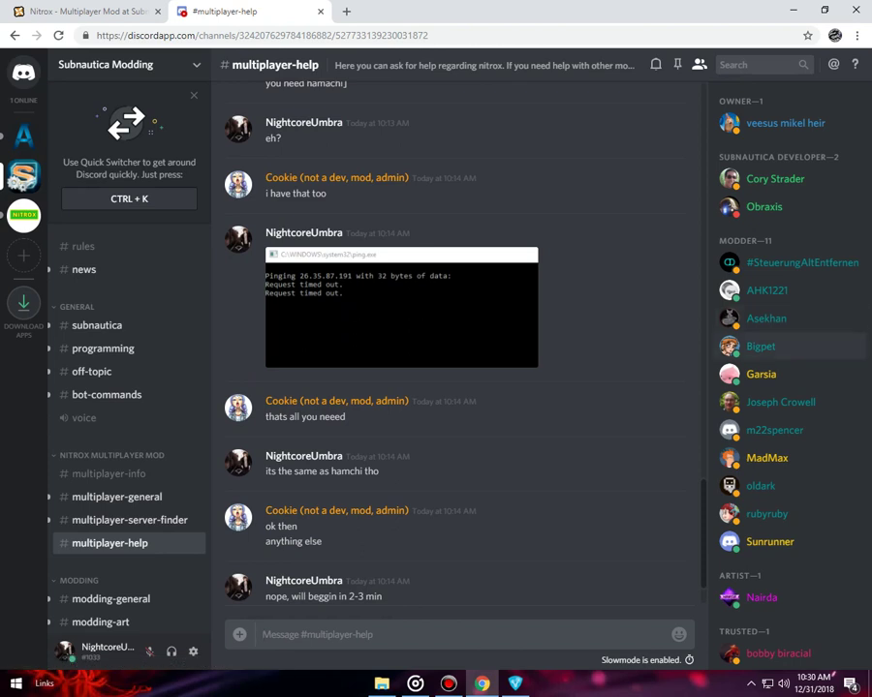
pyautogui.scroll(-2, 785, 345)
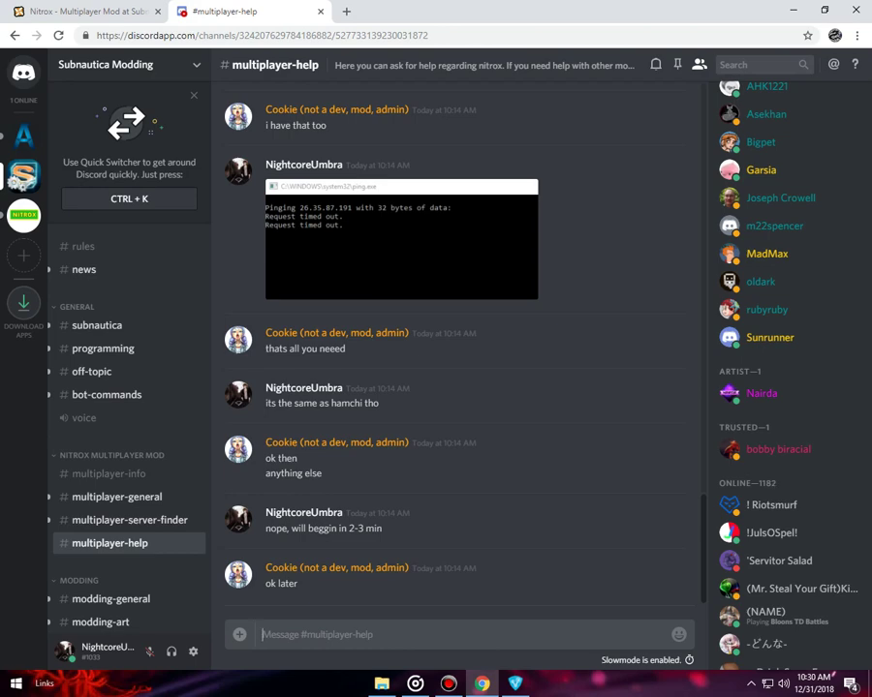
# Close the Discord tab, leave a new empty tab open, and minimize the browser and folder windows
pyautogui.hotkey('ctrl', 'w')
pyautogui.hotkey('ctrl', 't')
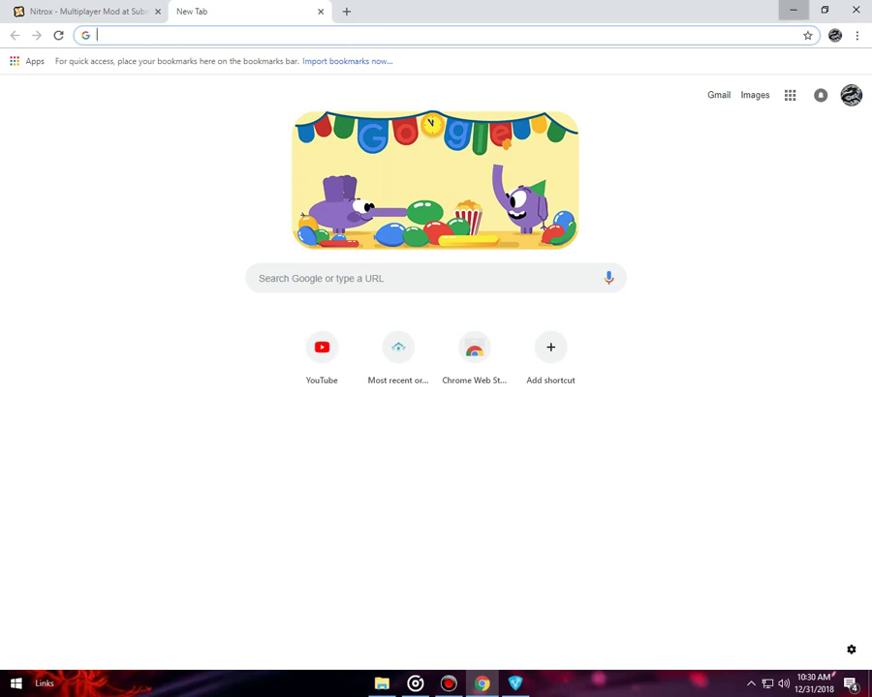
pyautogui.click(793, 9)
pyautogui.click(698, 160)
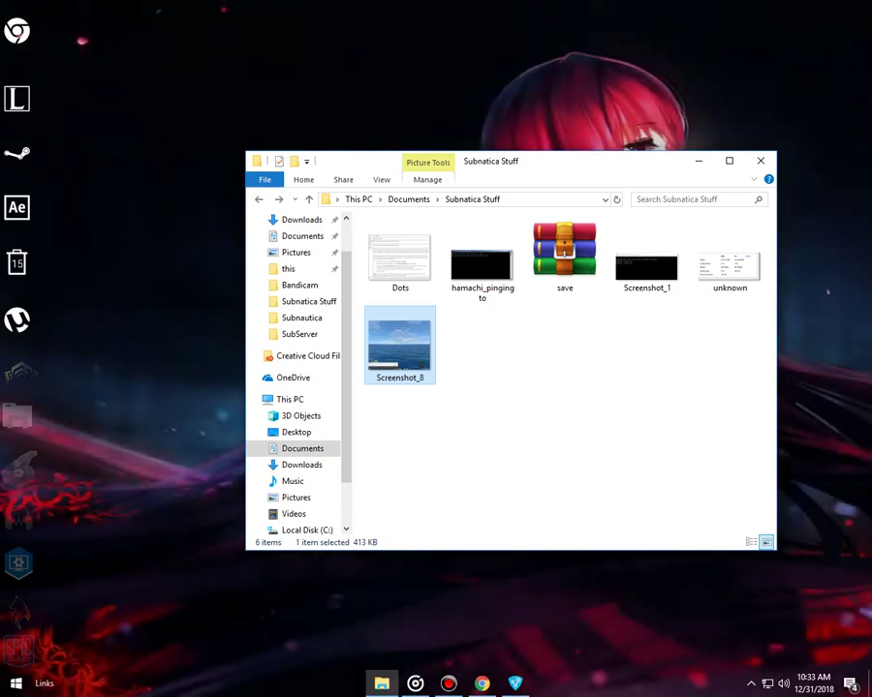
pyautogui.click(448, 684)
pyautogui.click(448, 683)
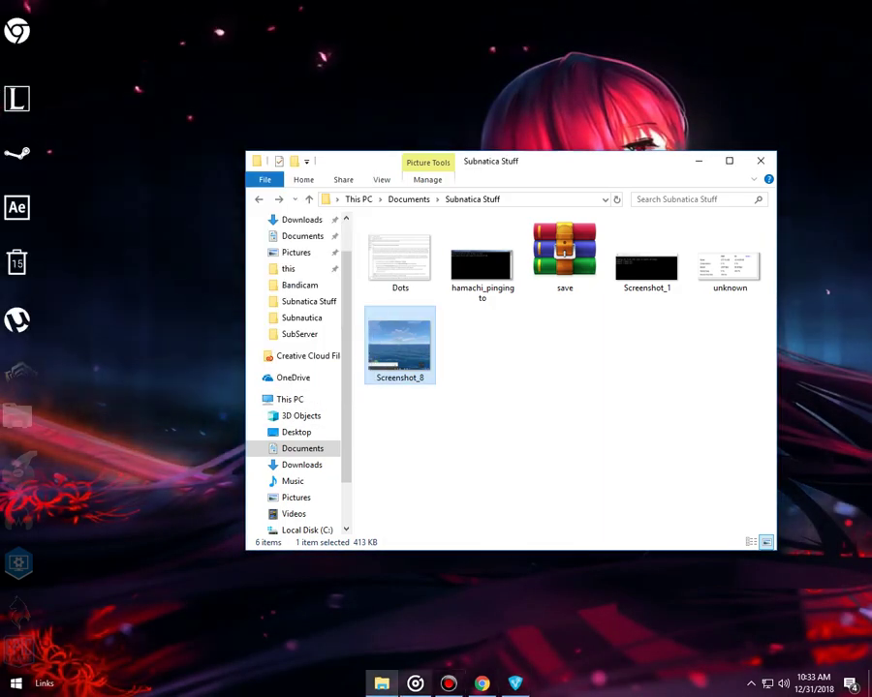
pyautogui.click(416, 684)
pyautogui.click(415, 683)
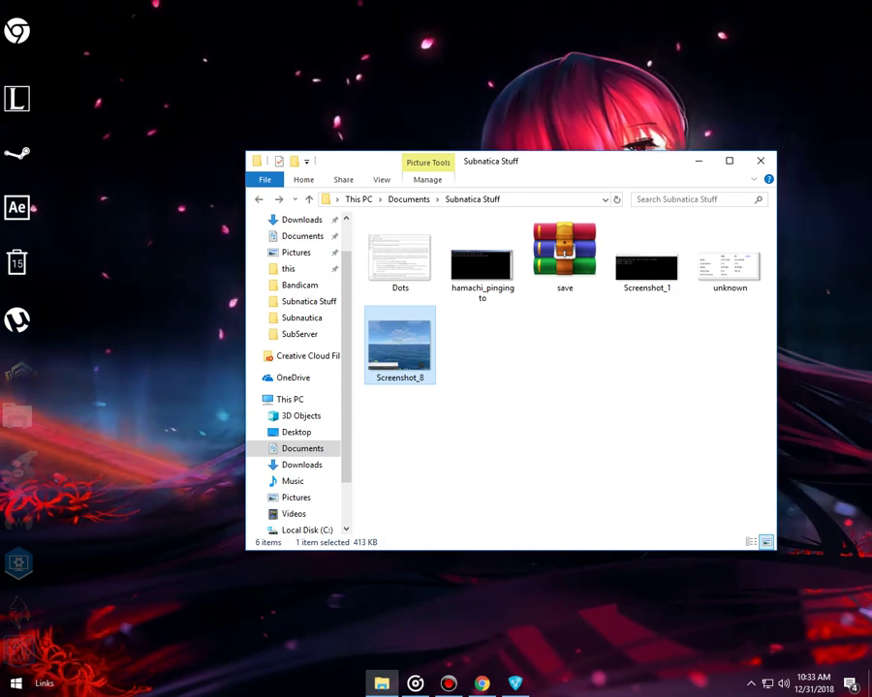
pyautogui.click(571, 426)
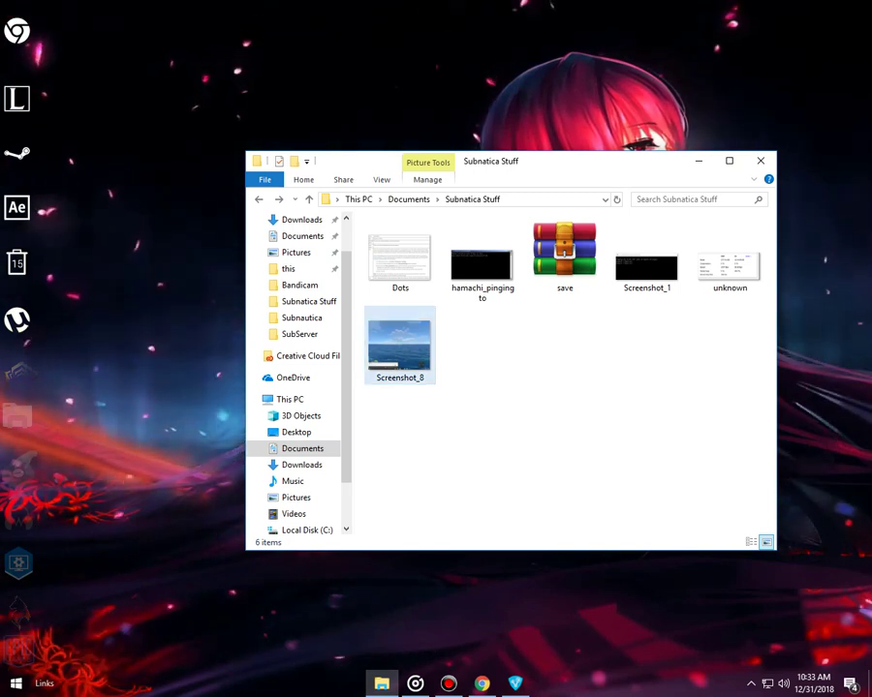
# View the Screenshot_8 image from the Subnatica Stuff folder in Photos at its smallest zoom
pyautogui.doubleClick(400, 345)
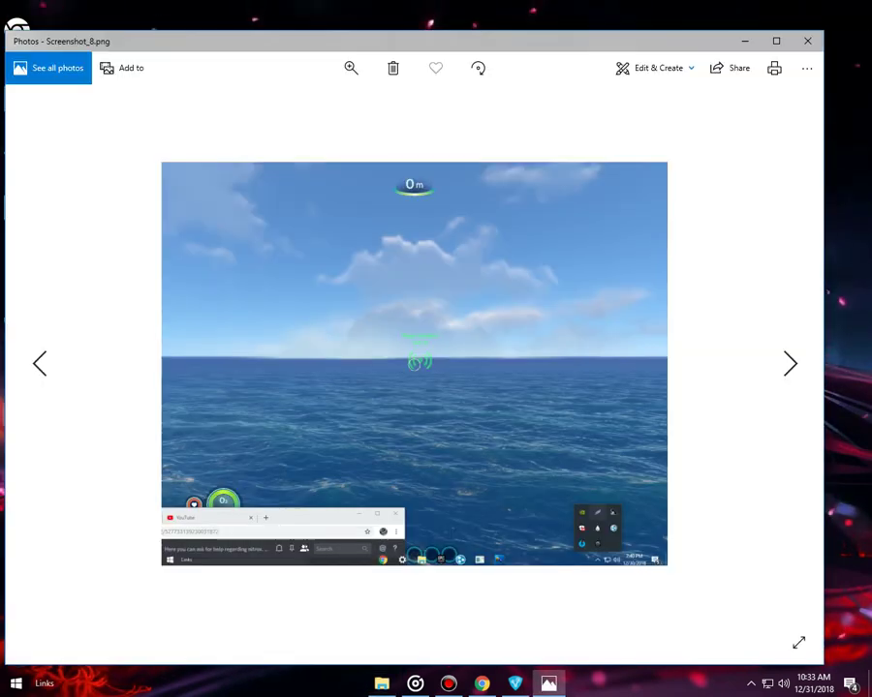
pyautogui.press('Right')
pyautogui.press('Left')
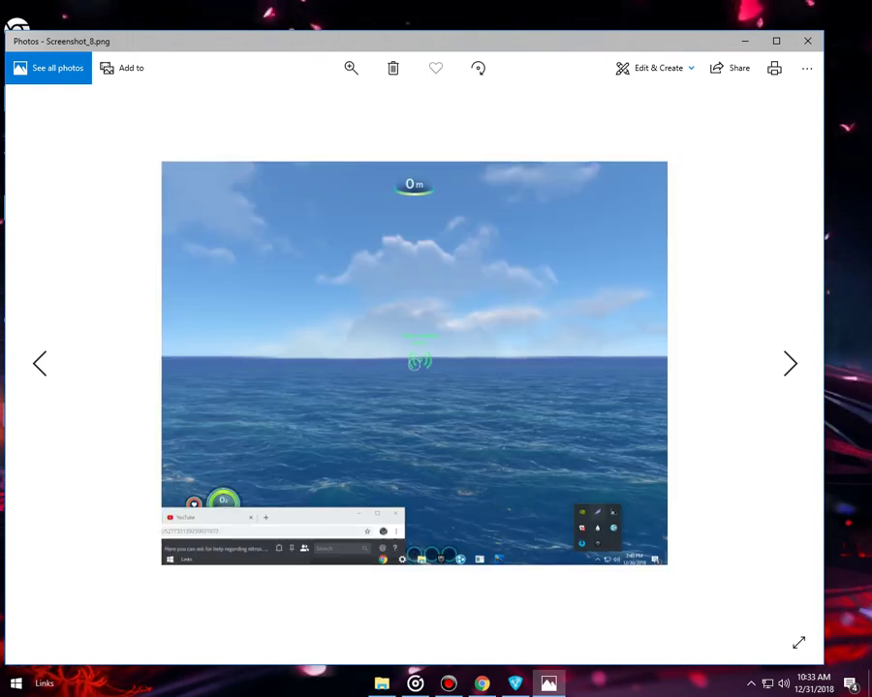
pyautogui.moveTo(293, 101)
pyautogui.mouseDown()
pyautogui.moveTo(407, 101)
pyautogui.moveTo(292, 101)
pyautogui.mouseUp()
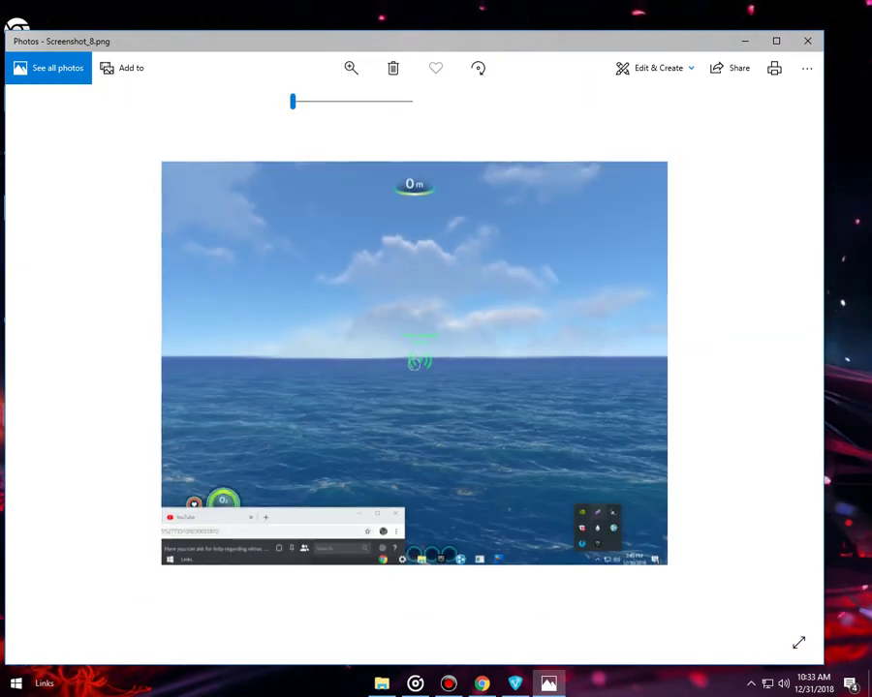